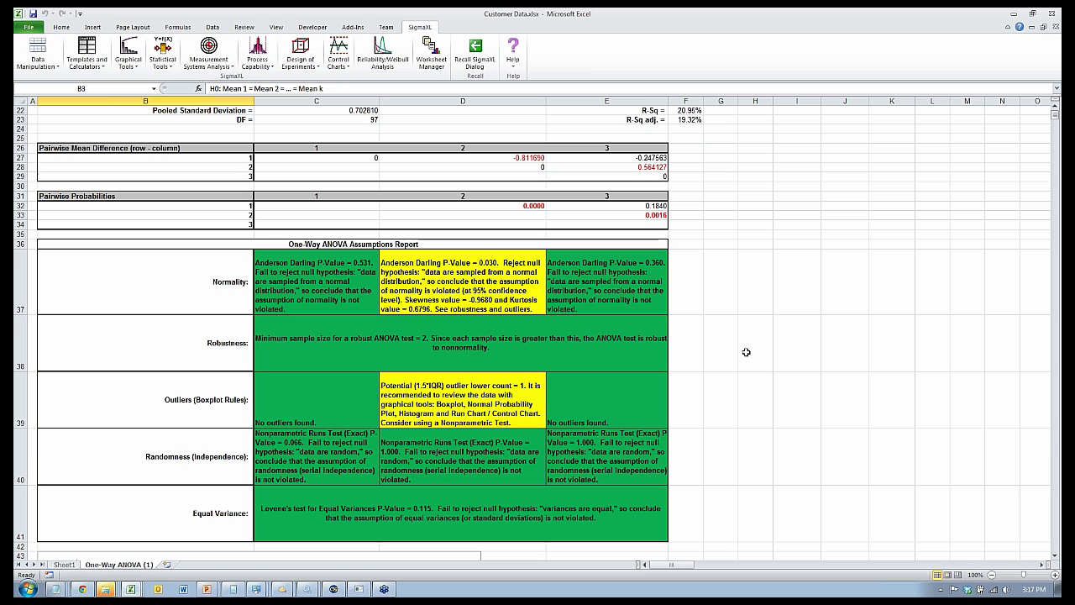
Create a boxplot of Overall Satisfaction grouped by Customer Type from the Sheet1 data
scroll(746, 352, "up", 2)
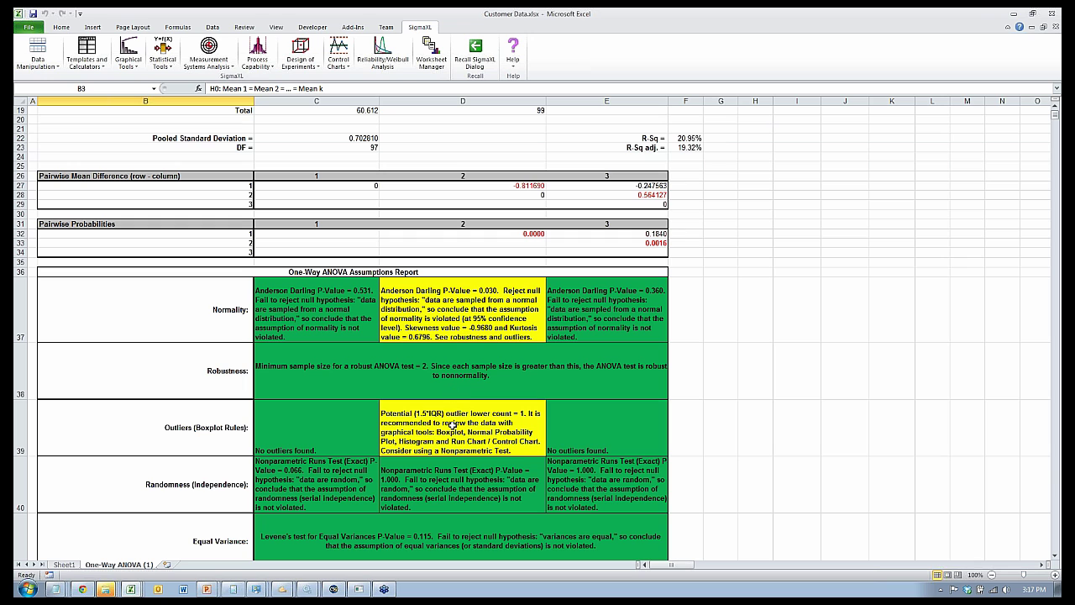
left_click(74, 564)
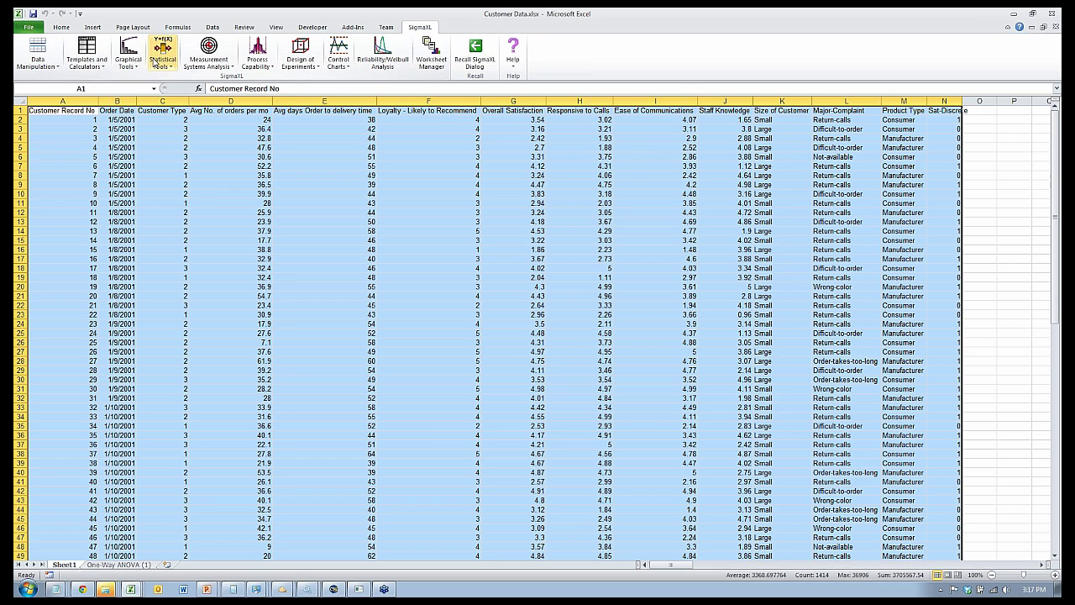
left_click(128, 57)
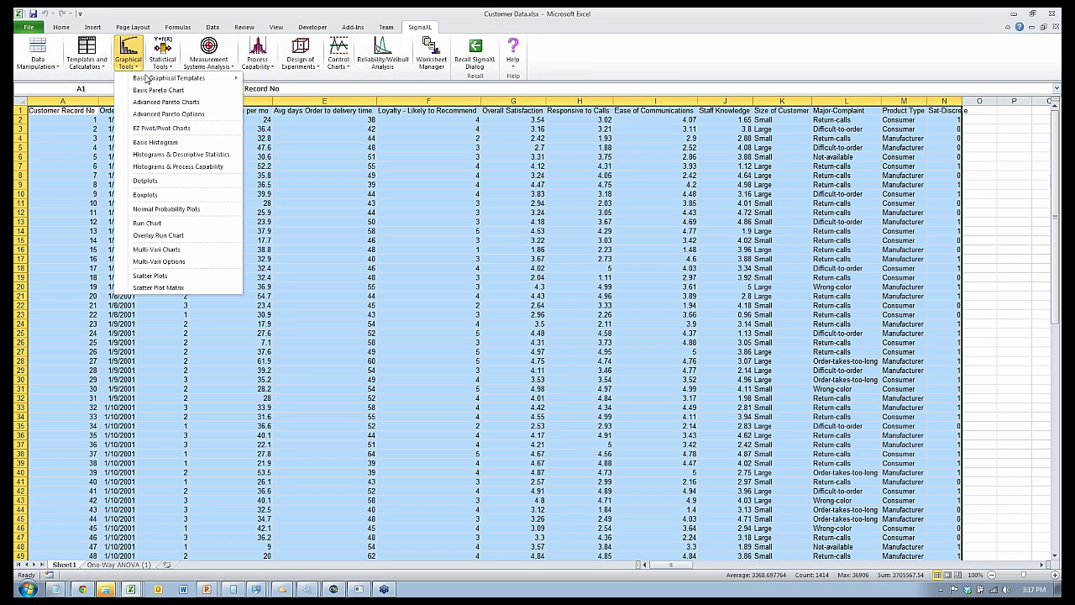
left_click(156, 196)
left_click(574, 343)
left_click(392, 286)
left_click(465, 239)
left_click(408, 251)
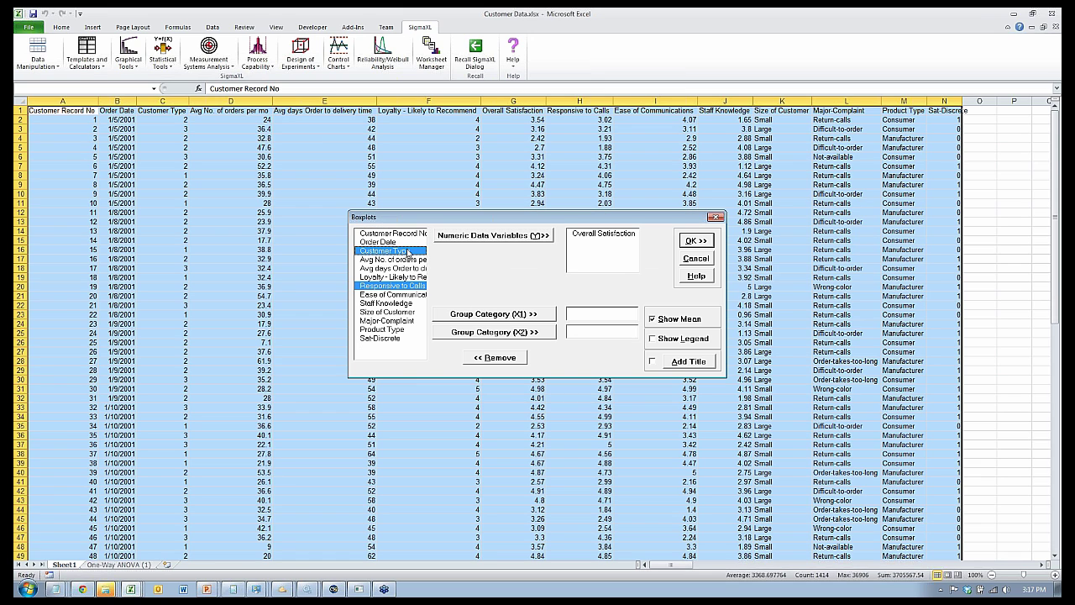
left_click(489, 315)
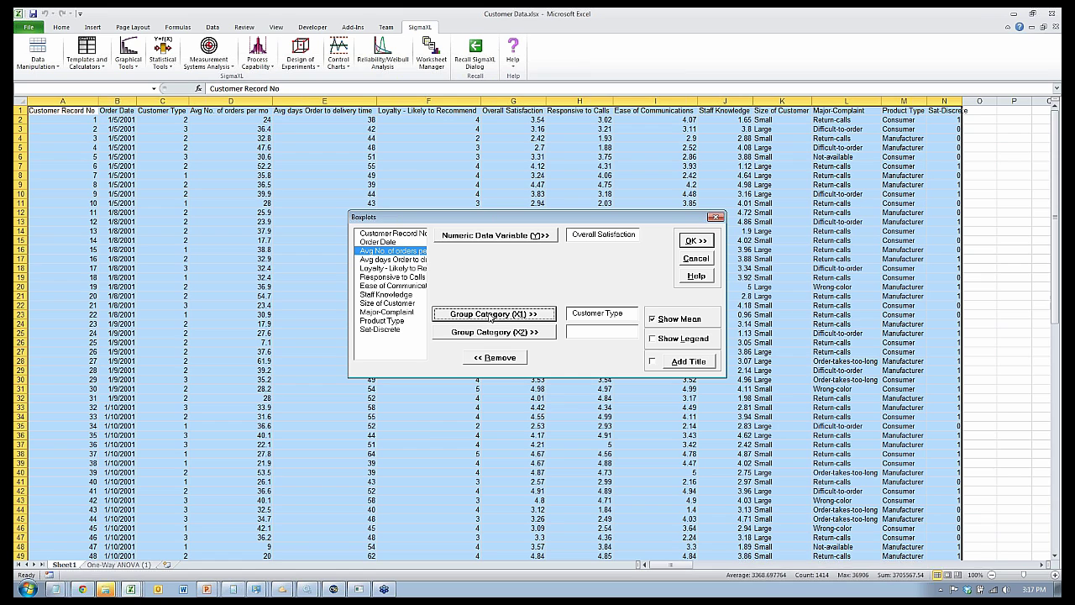
left_click(695, 241)
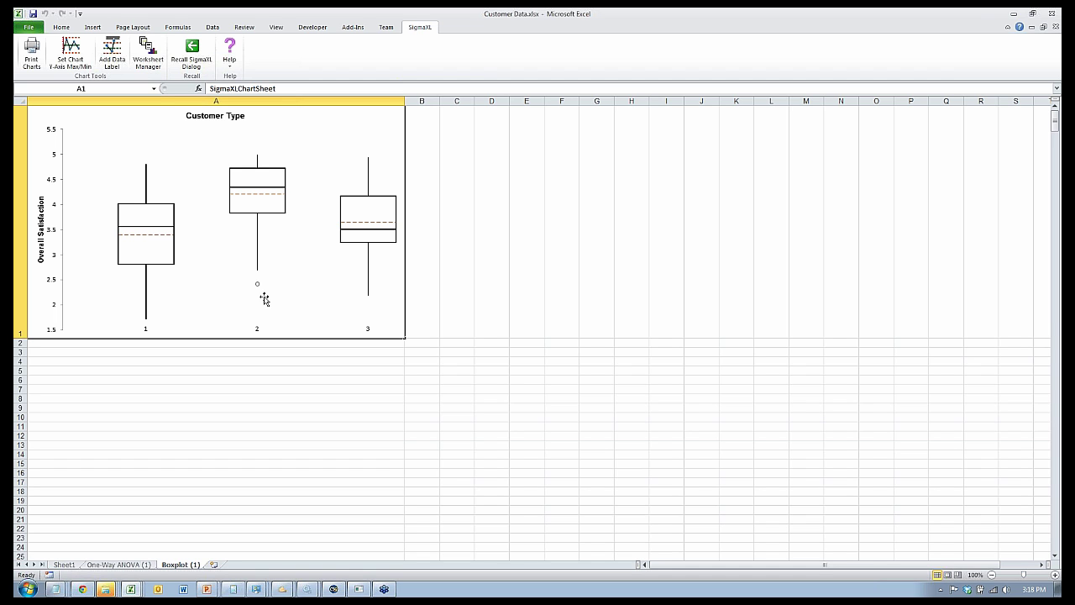
Switch to the workbook Nonnormal Task Time Difference - Small Sample.xlsx
key("alt+Tab")
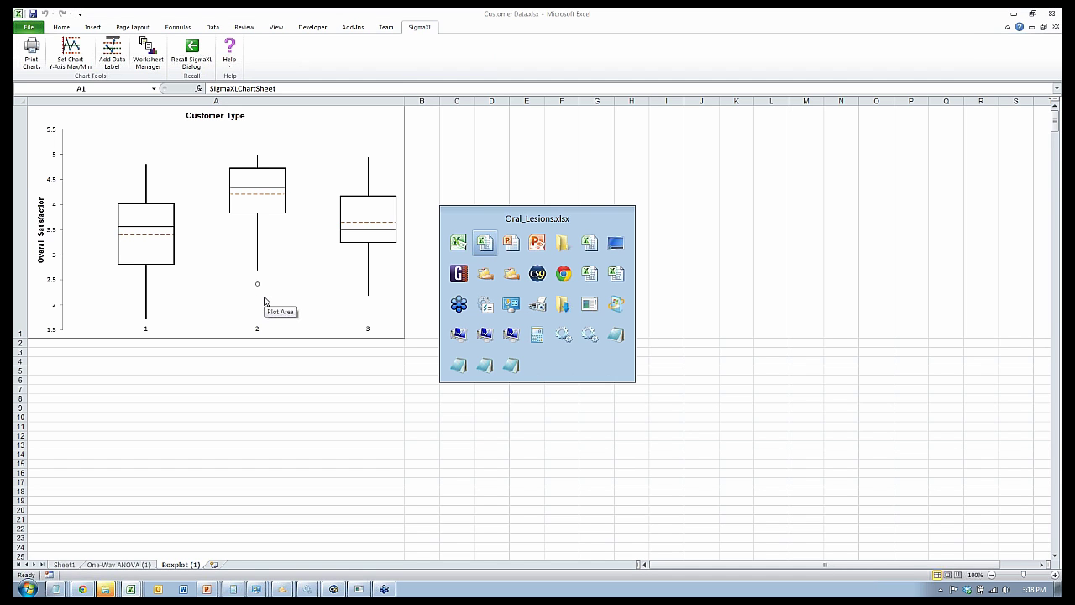
key("alt+Tab")
key("alt+Tab")
key("alt+Tab")
key("alt+Tab")
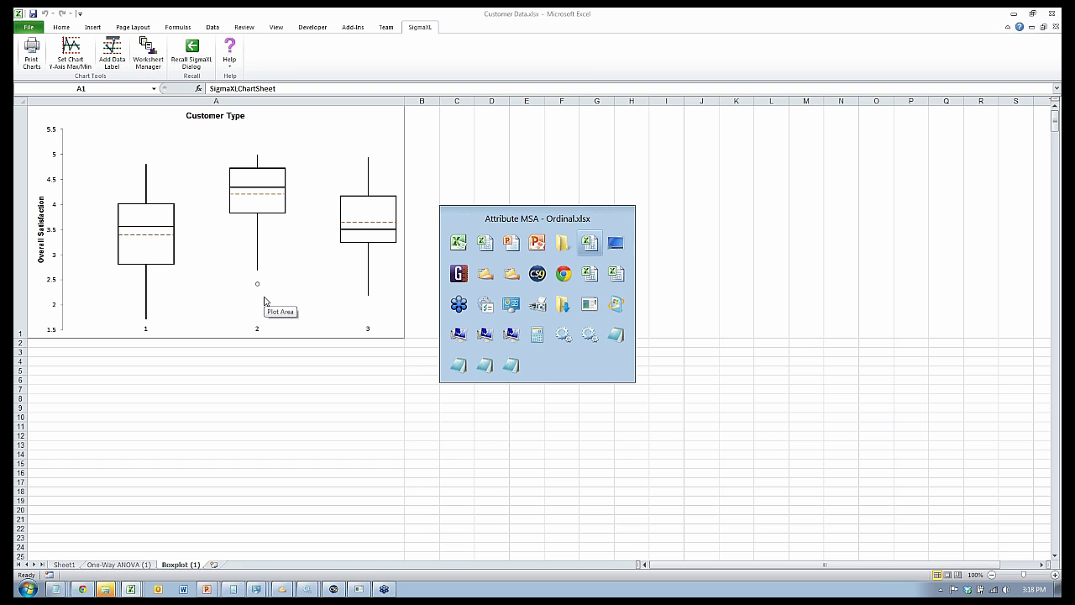
key("alt+Tab")
key("alt+Tab")
key("alt+Tab")
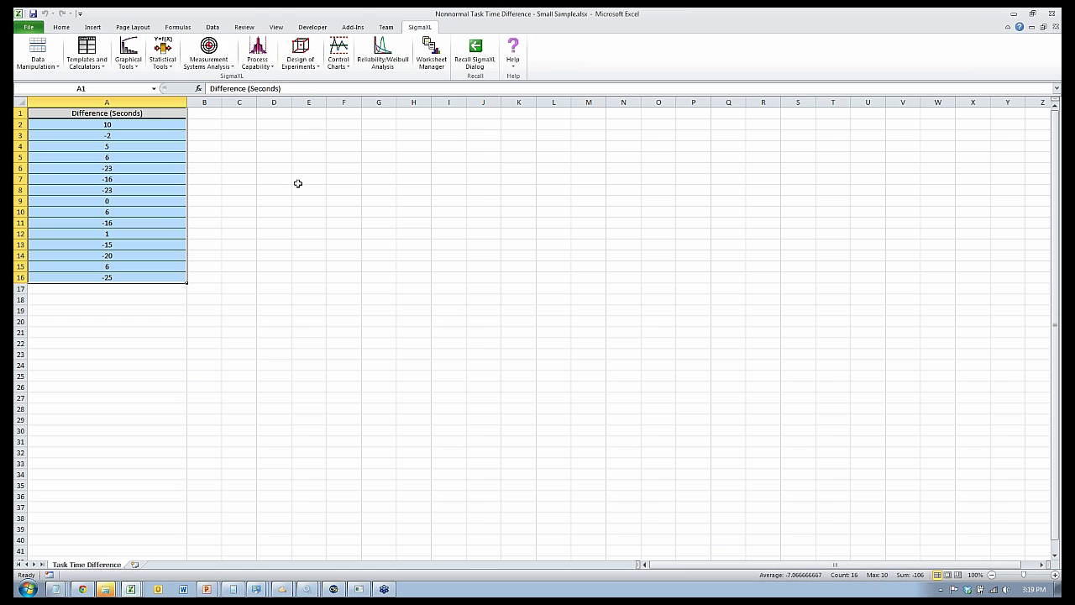
Start a 1 Sample t-Test on the selected data with Difference (Seconds) as the numeric data variable
left_click(162, 63)
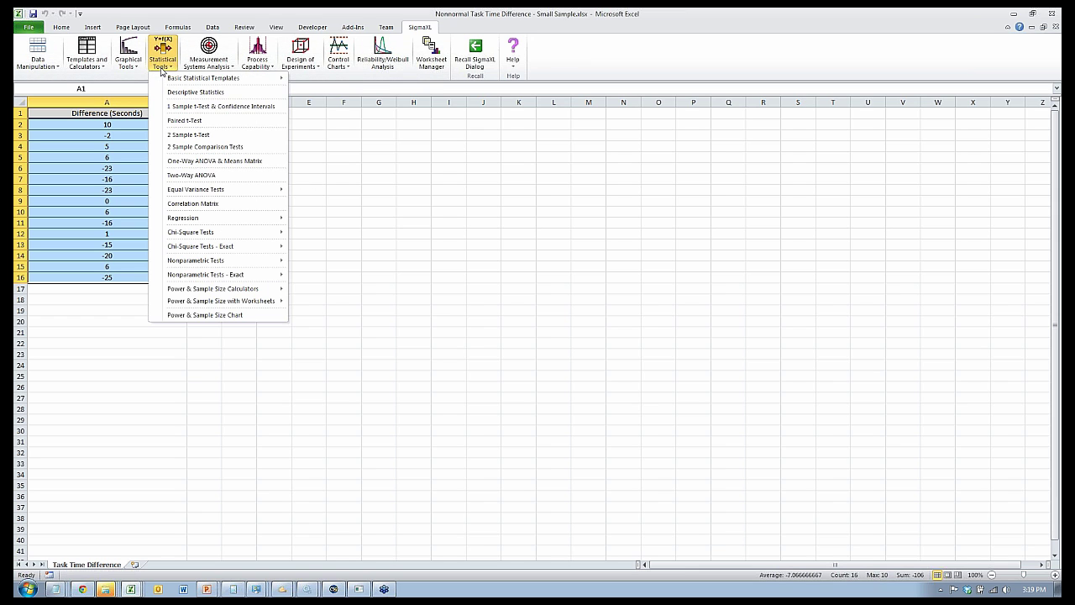
left_click(185, 107)
left_click(585, 345)
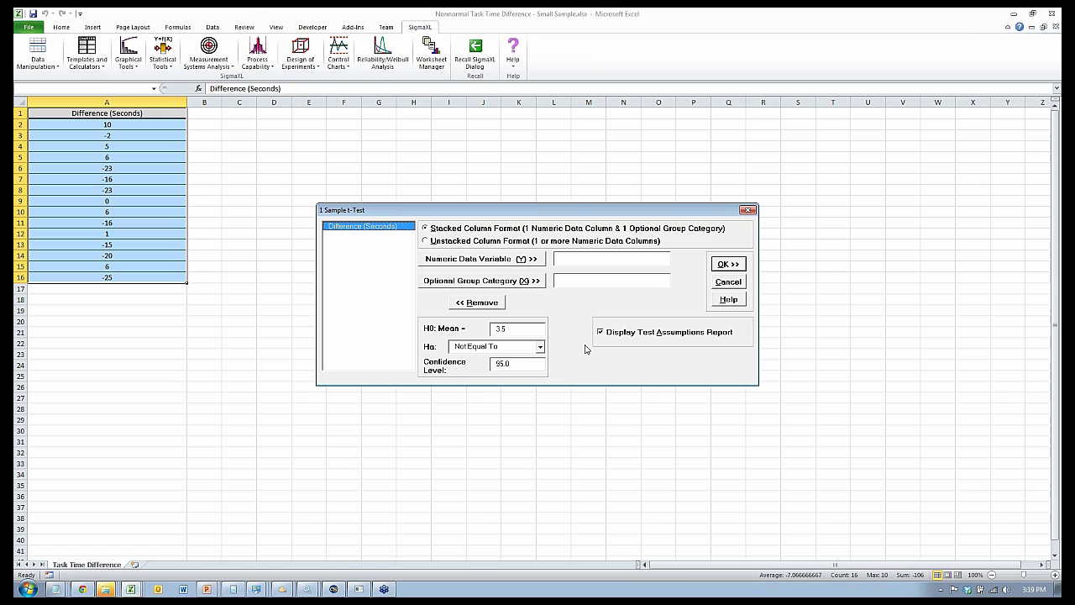
left_click(514, 258)
Set the null hypothesis mean to 0 and the alternative to Less Than, and run the t-test with its assumptions report
left_click(532, 327)
key("BackSpace")
key("BackSpace")
key("BackSpace")
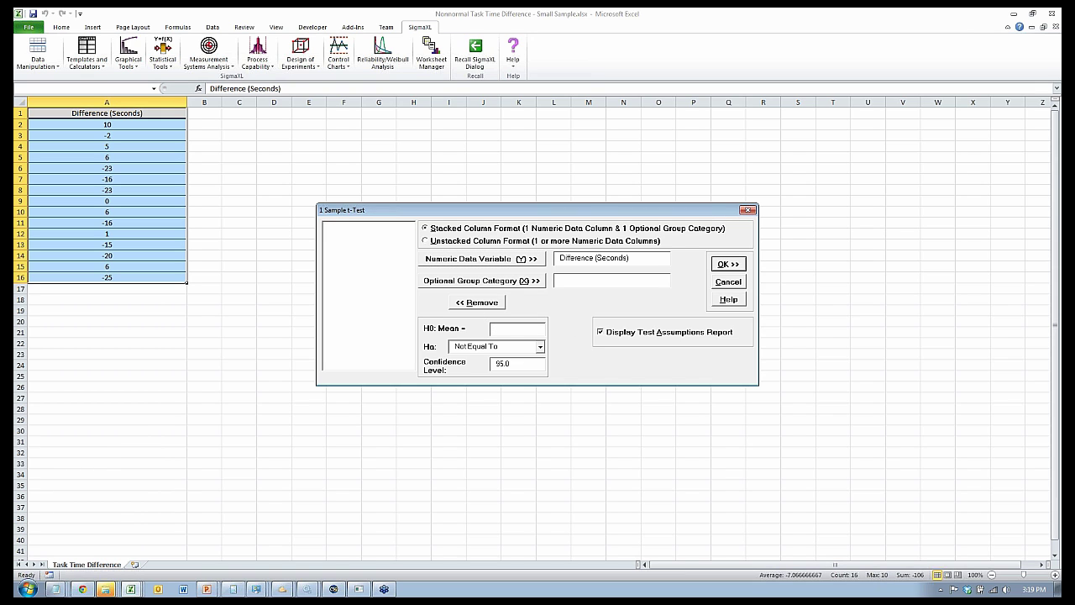
left_click(540, 347)
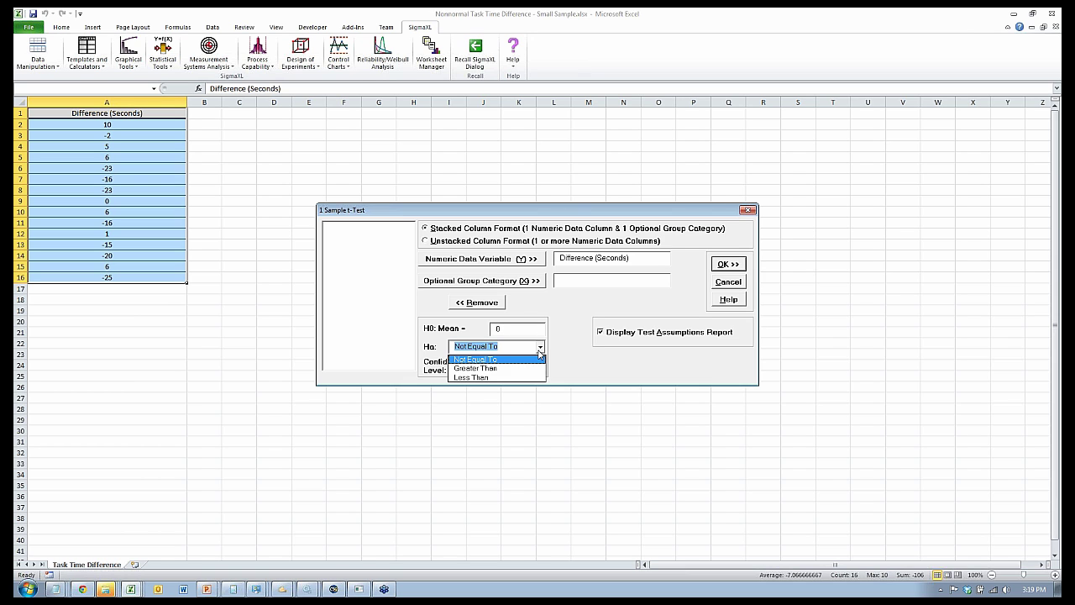
left_click(535, 377)
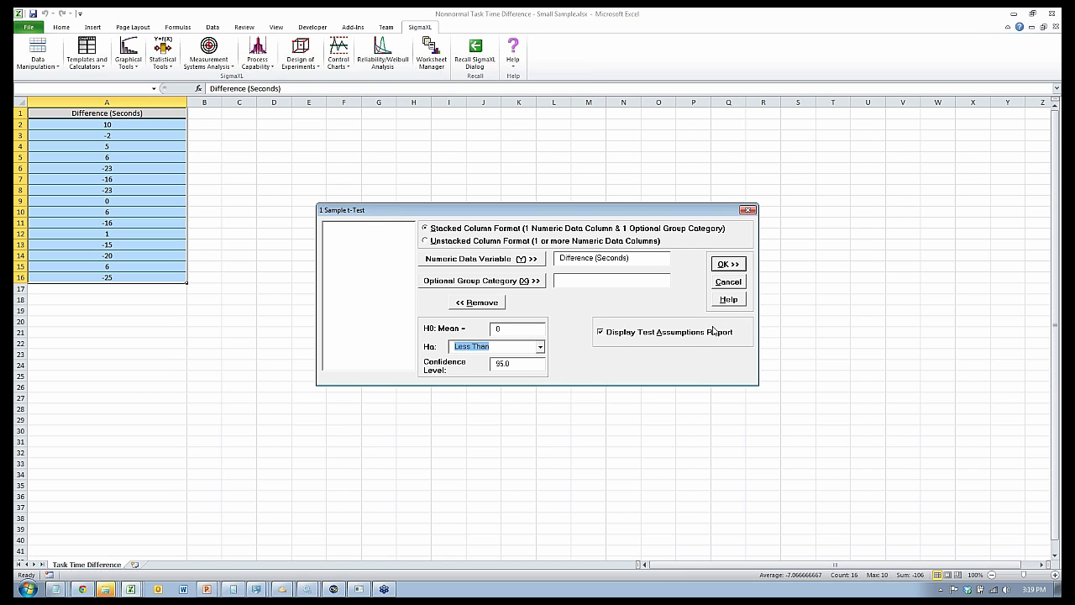
left_click(727, 264)
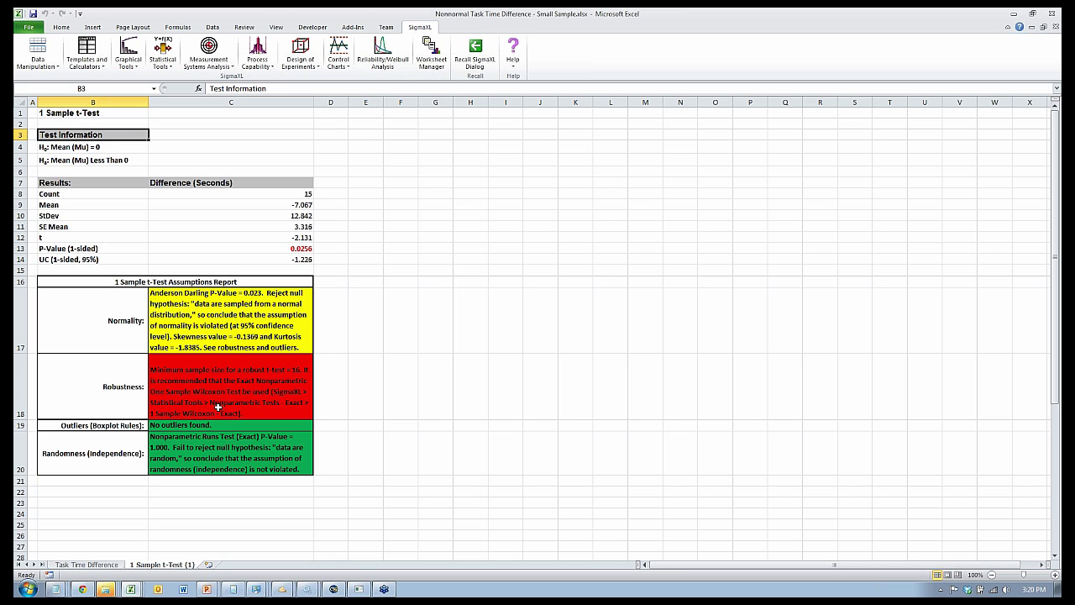
Create a histogram with descriptive statistics for Difference (Seconds) from the Task Time Difference sheet
left_click(88, 565)
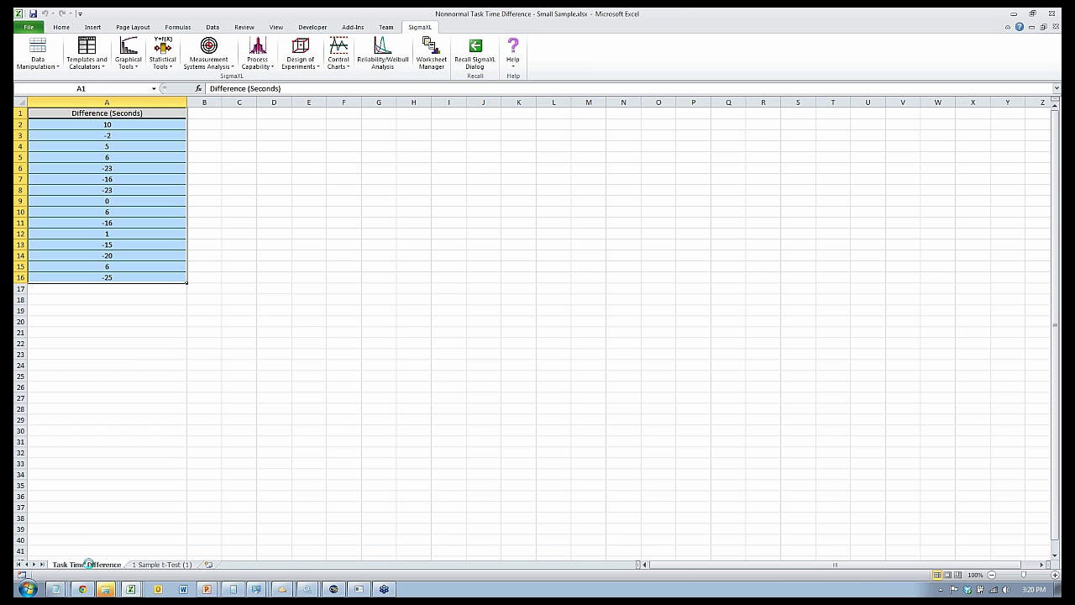
left_click(168, 61)
left_click(132, 59)
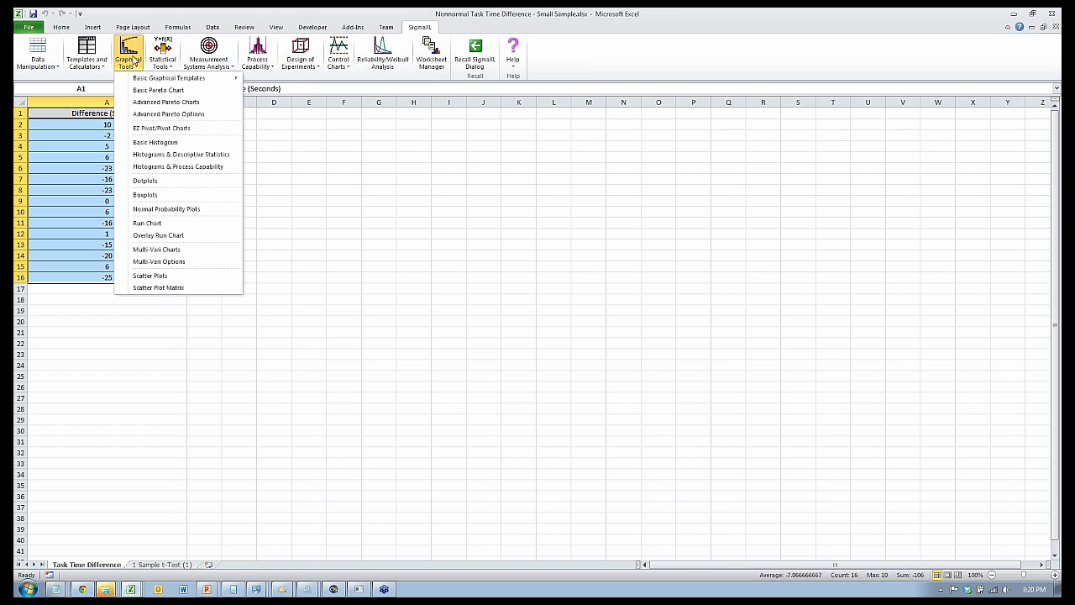
left_click(168, 155)
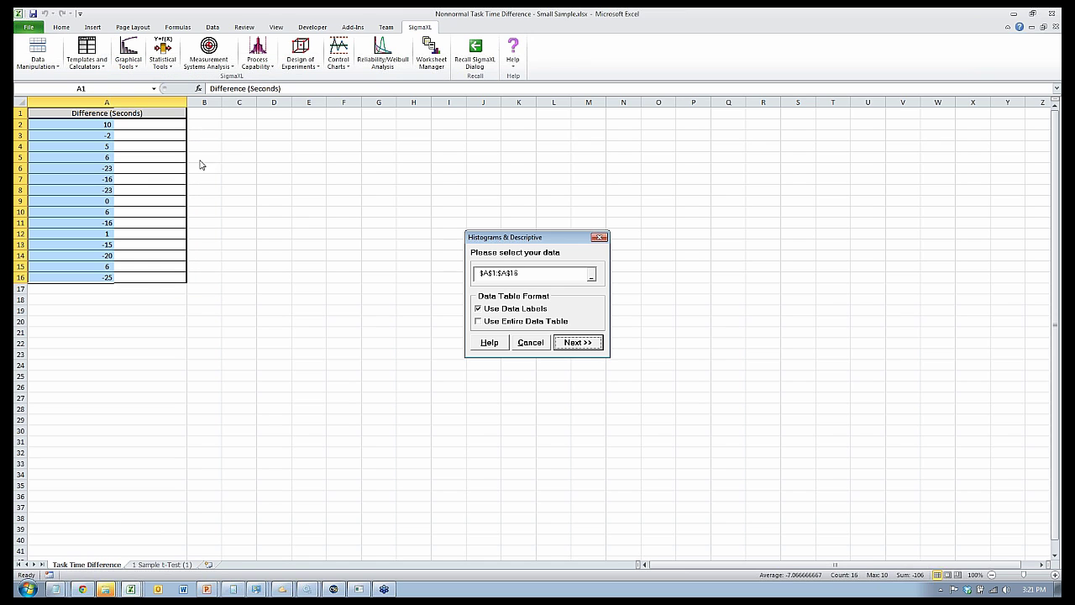
left_click(579, 342)
left_click(485, 244)
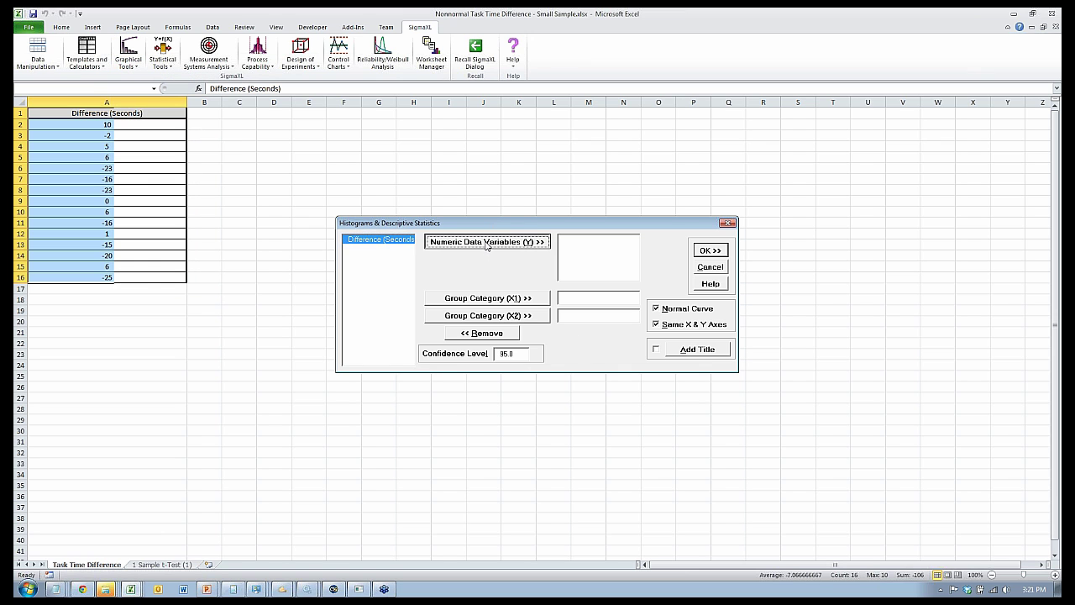
left_click(715, 250)
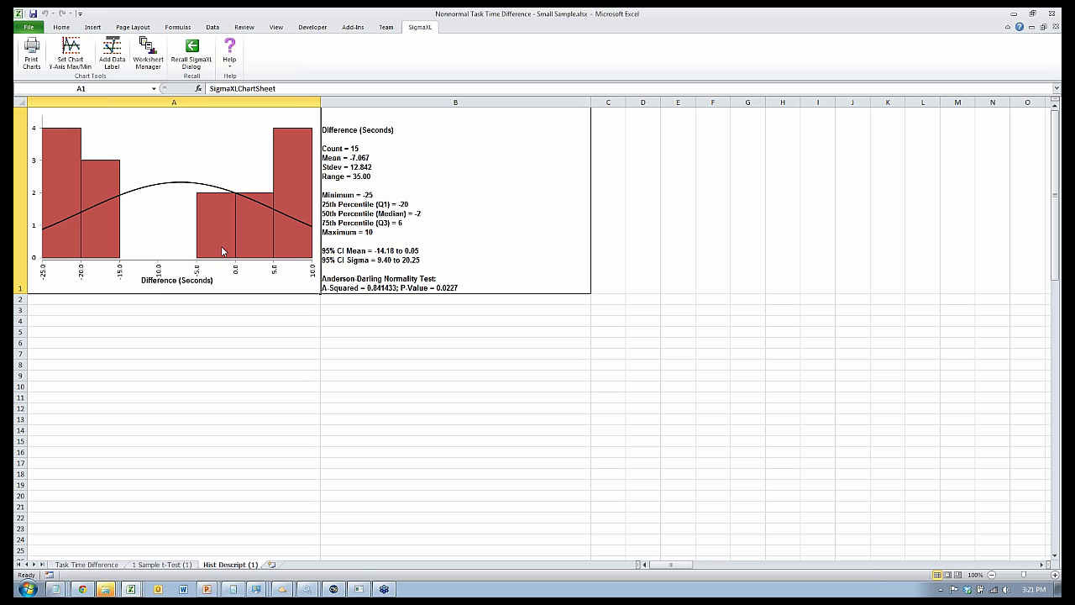
mouse_move(223, 251)
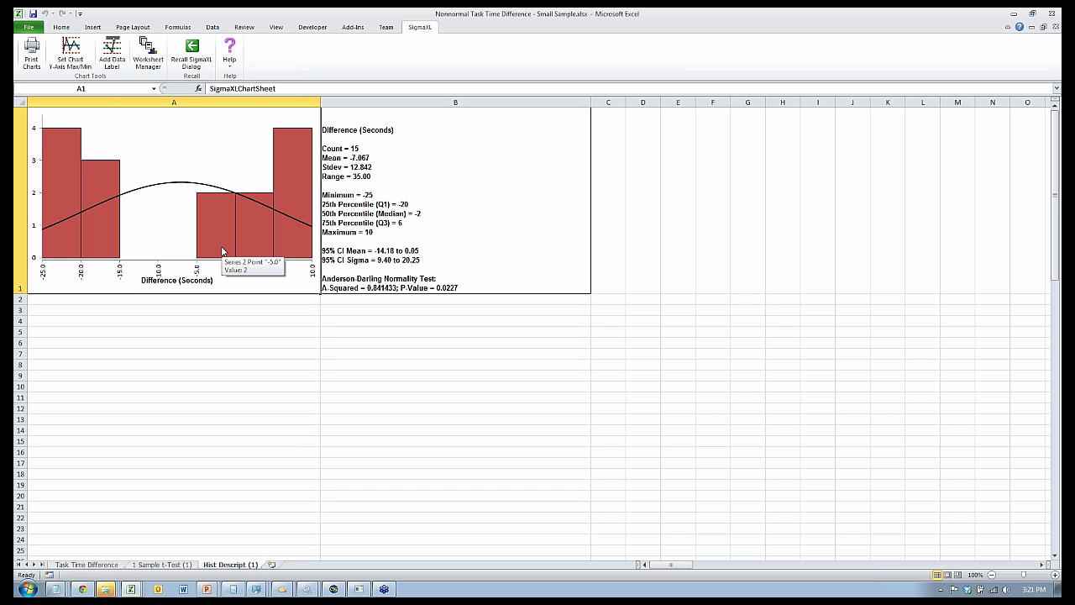
mouse_move(265, 217)
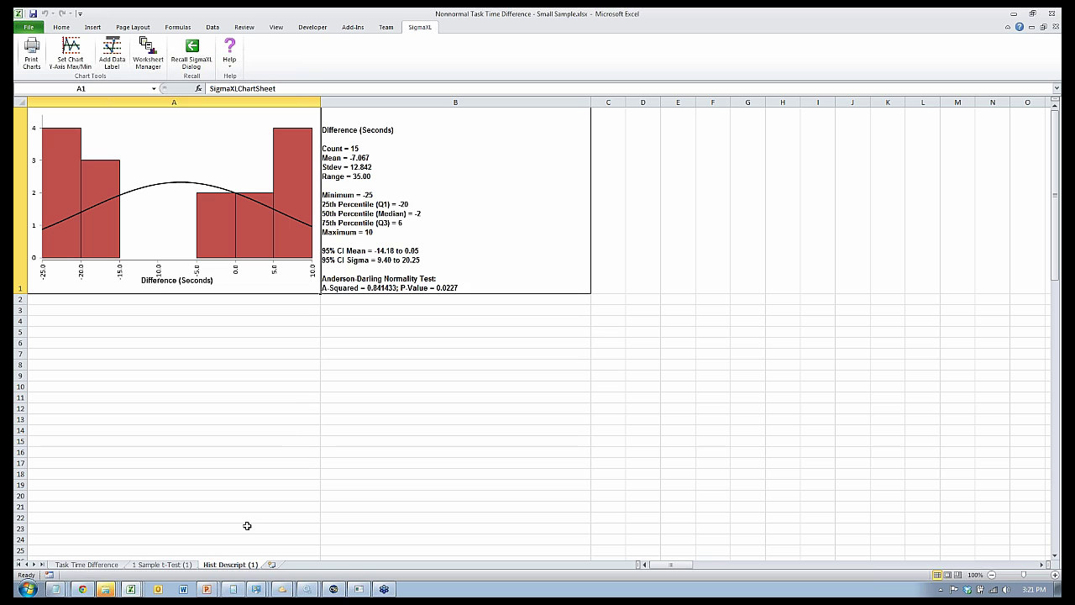
Review the 1 Sample t-Test report again and switch to the PowerPoint slide show
left_click(107, 566)
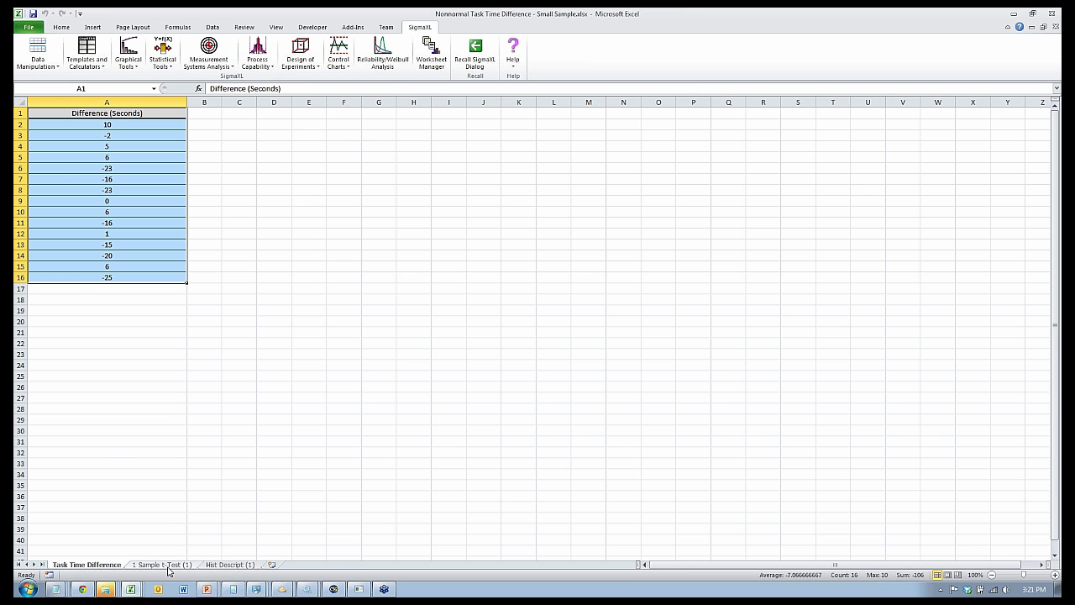
left_click(168, 565)
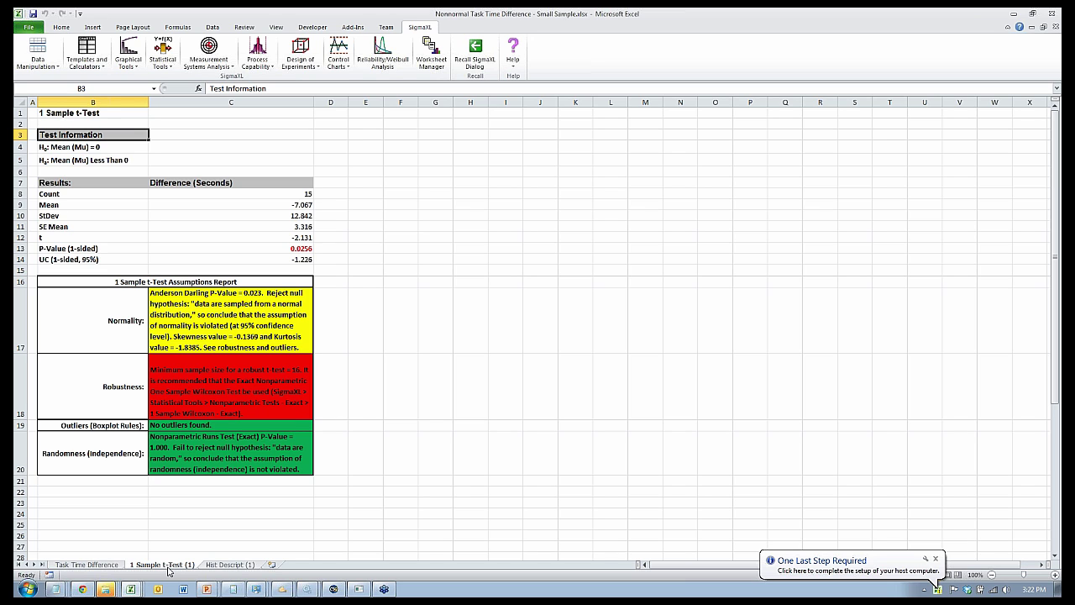
key("alt+Tab")
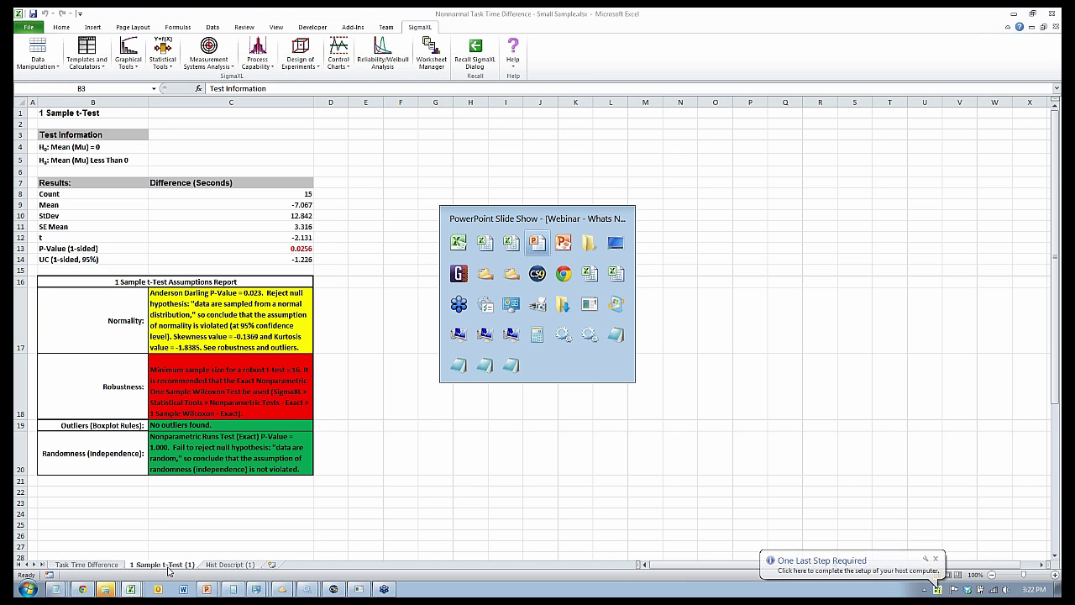
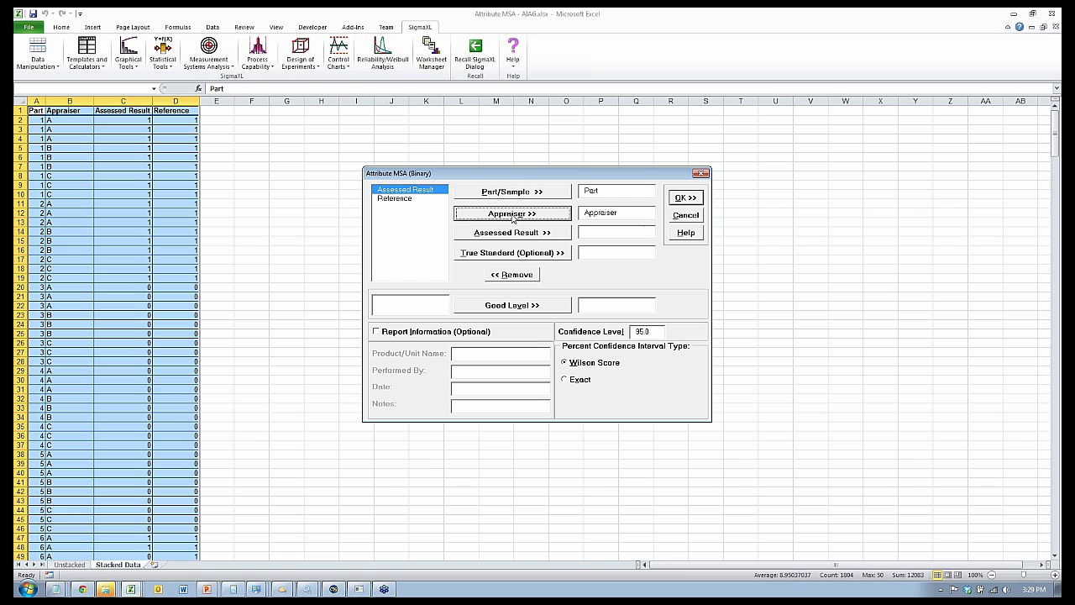
Assign Assessed Result as the assessed result and Reference as the true standard, and run the binary Attribute MSA
left_click(521, 238)
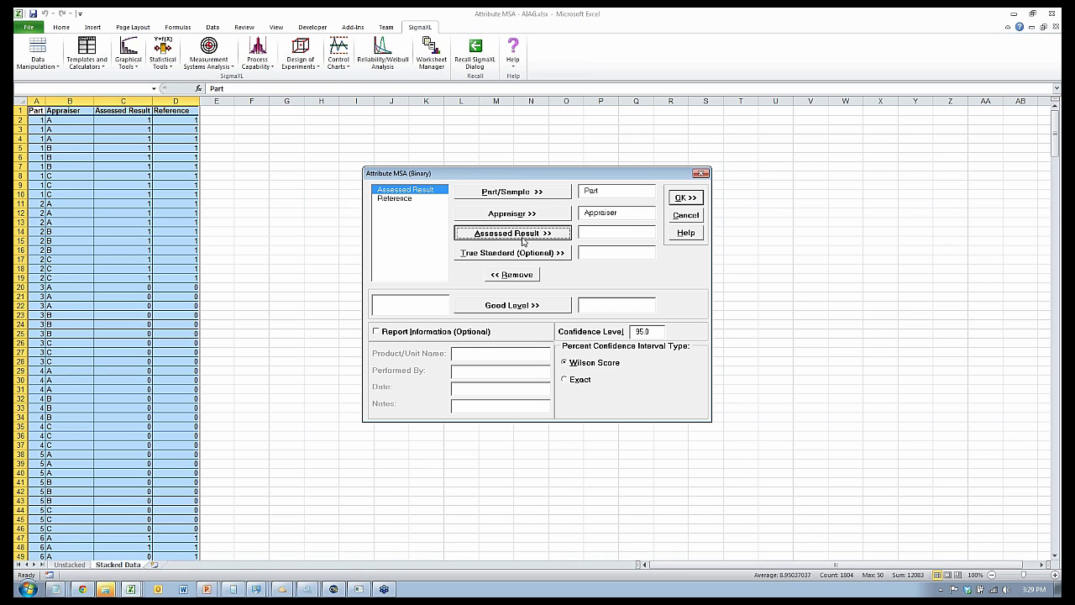
left_click(523, 253)
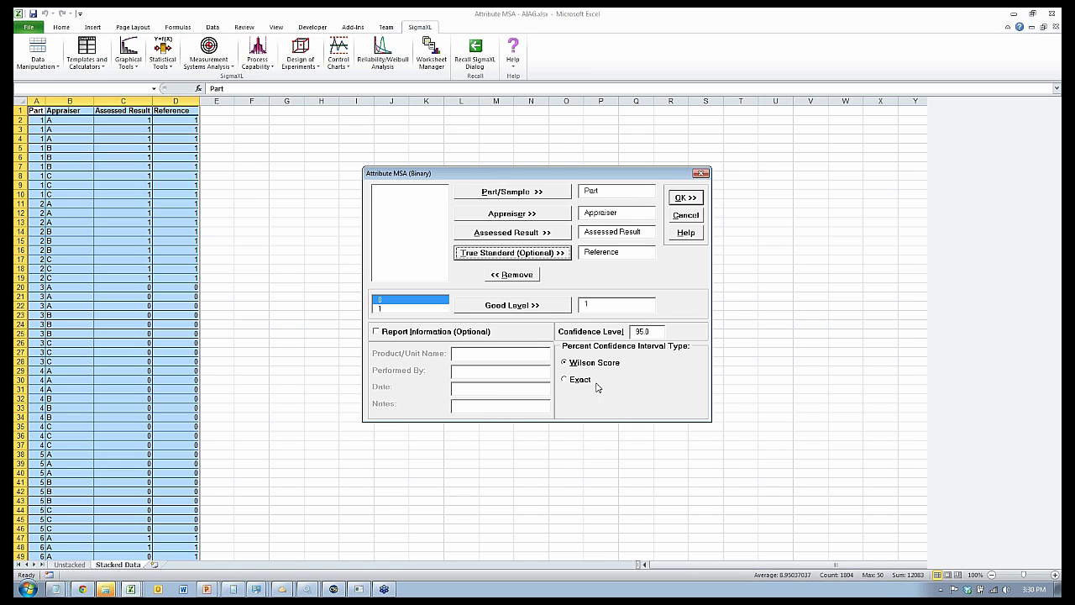
left_click(685, 198)
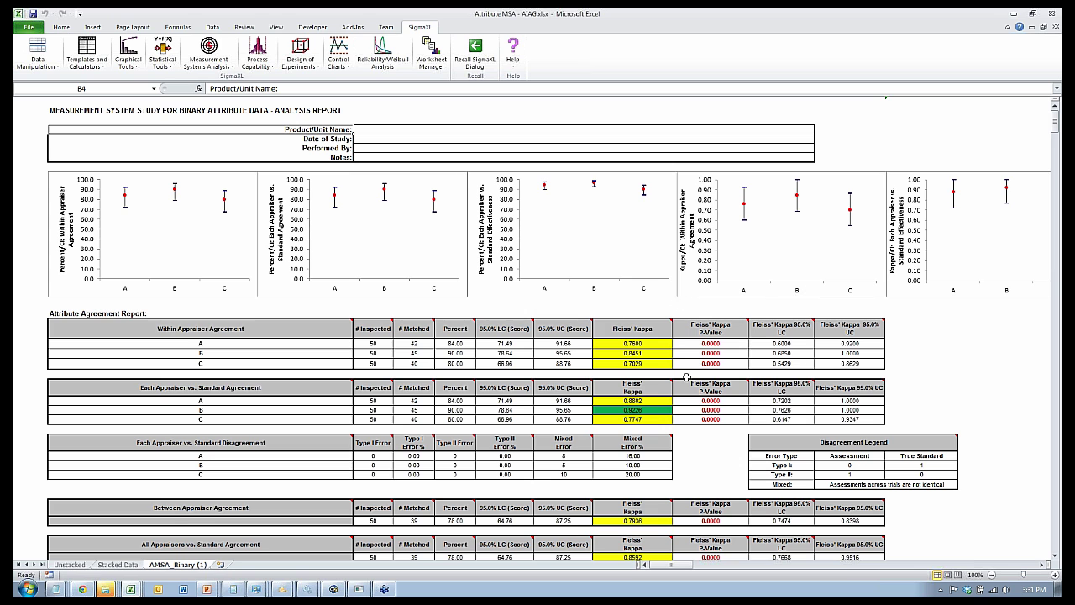
Examine the Attribute Agreement Report tables, including the Fleiss' Kappa values and the appraiser disagreement
left_click(1055, 559)
left_click(1055, 559)
left_click(1055, 559)
left_click(1055, 559)
scroll(639, 378, "up", 1)
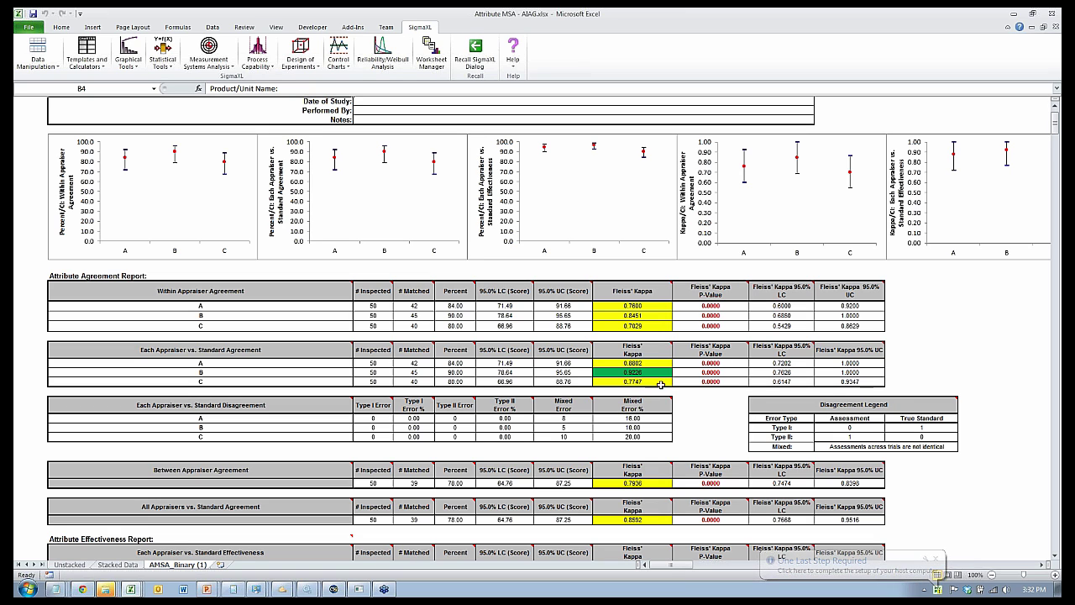
mouse_move(659, 408)
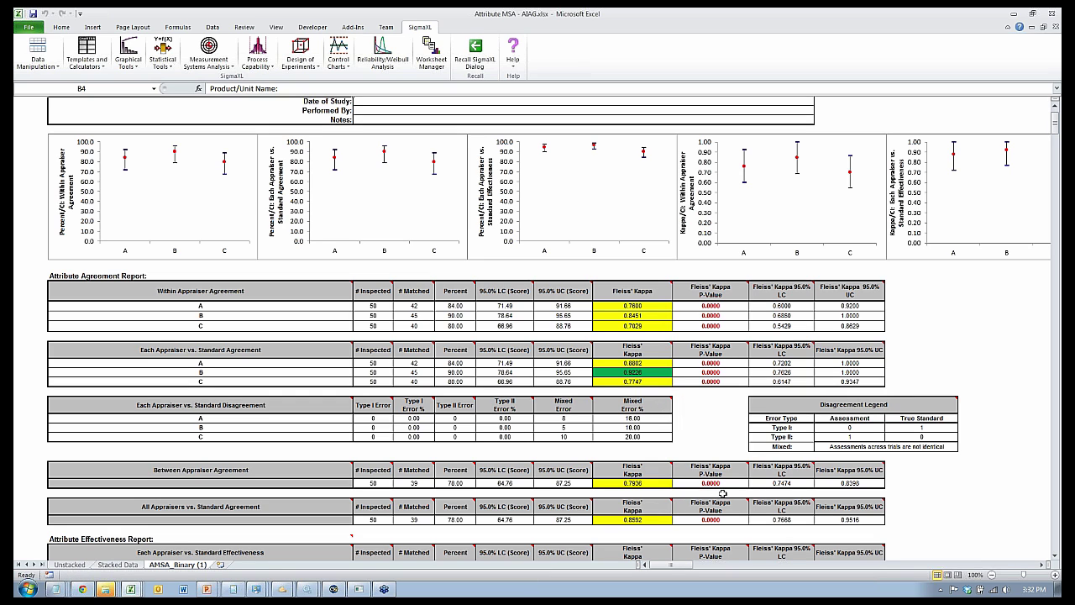
left_click(1056, 556)
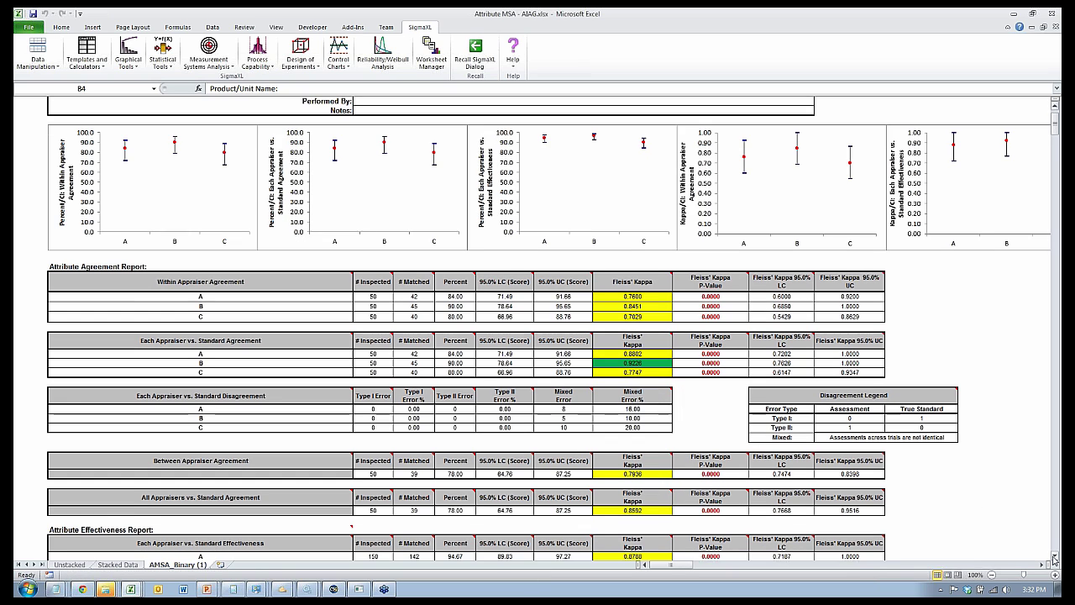
left_click(1056, 556)
left_click(1056, 556)
scroll(1055, 556, "down", 4)
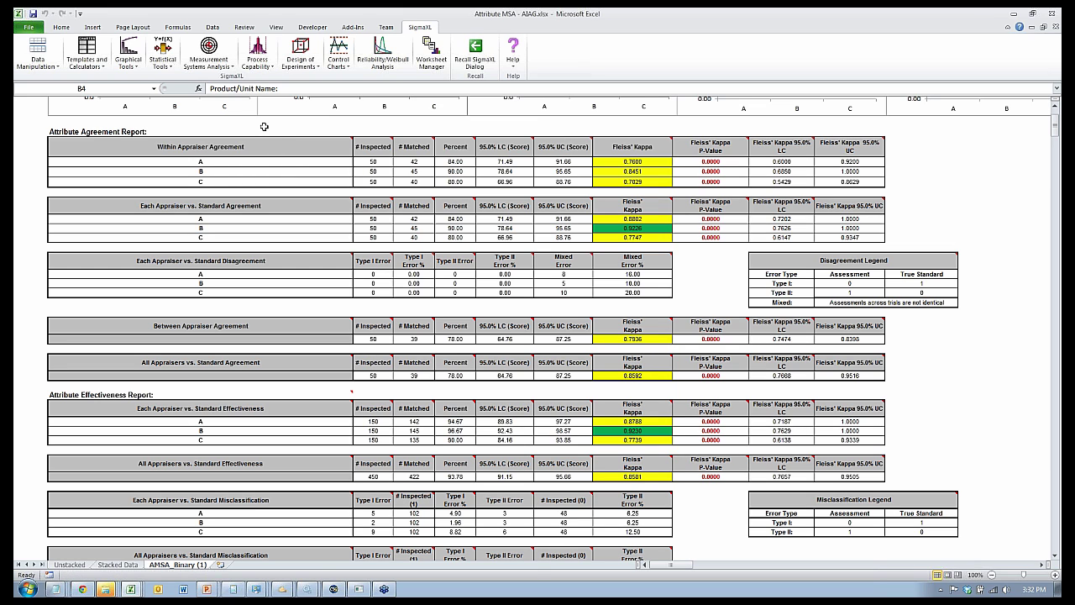
Examine the effectiveness and misclassification tables and the colour-coded Attribute MSA Data for each part
mouse_move(467, 409)
left_click(1055, 556)
left_click(1056, 556)
scroll(1055, 556, "down", 6)
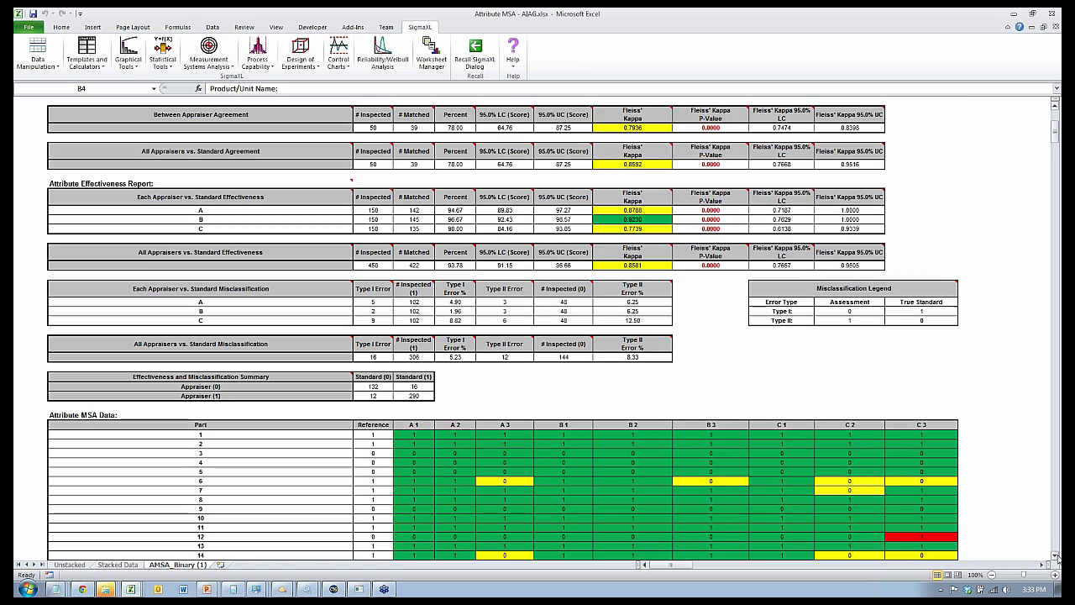
scroll(892, 377, "down", 8)
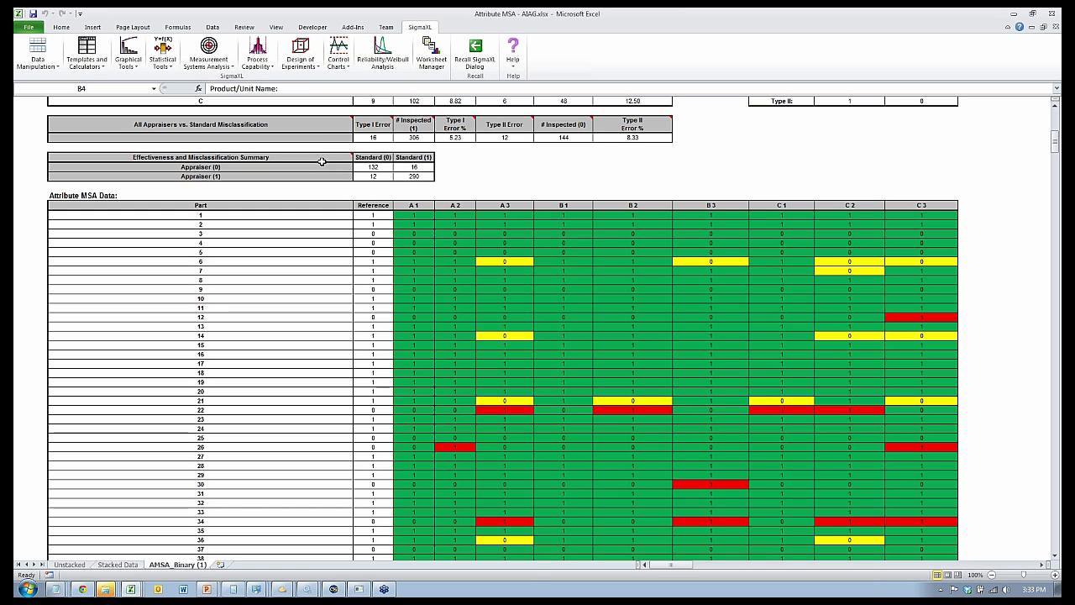
Review the Effectiveness and Misclassification Summary and the Attribute MSA Data rows for the remaining parts in the binary report
mouse_move(344, 157)
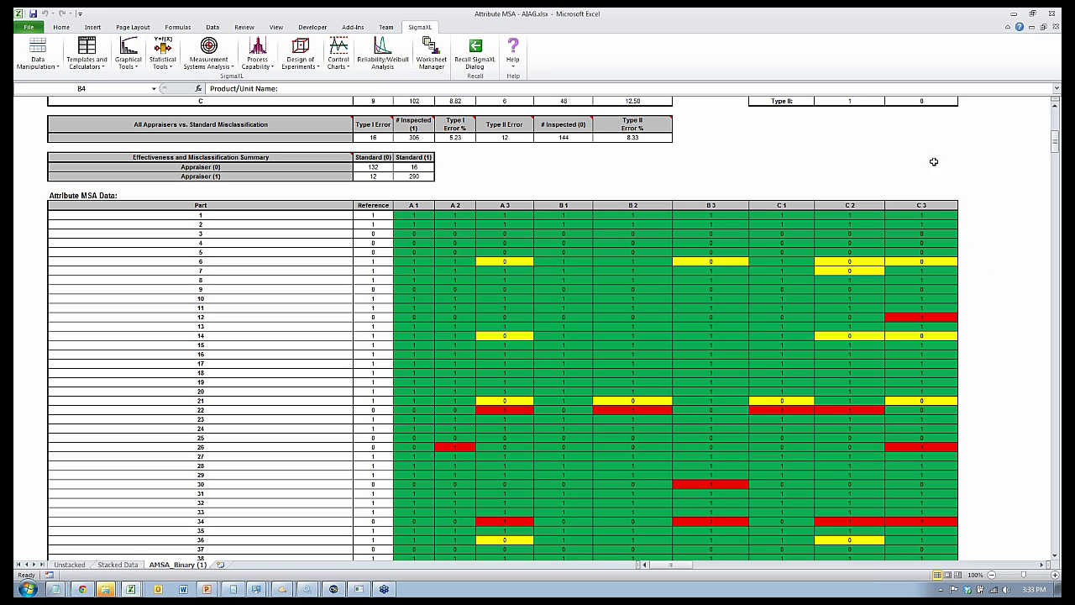
left_click(1055, 555)
left_click(1055, 555)
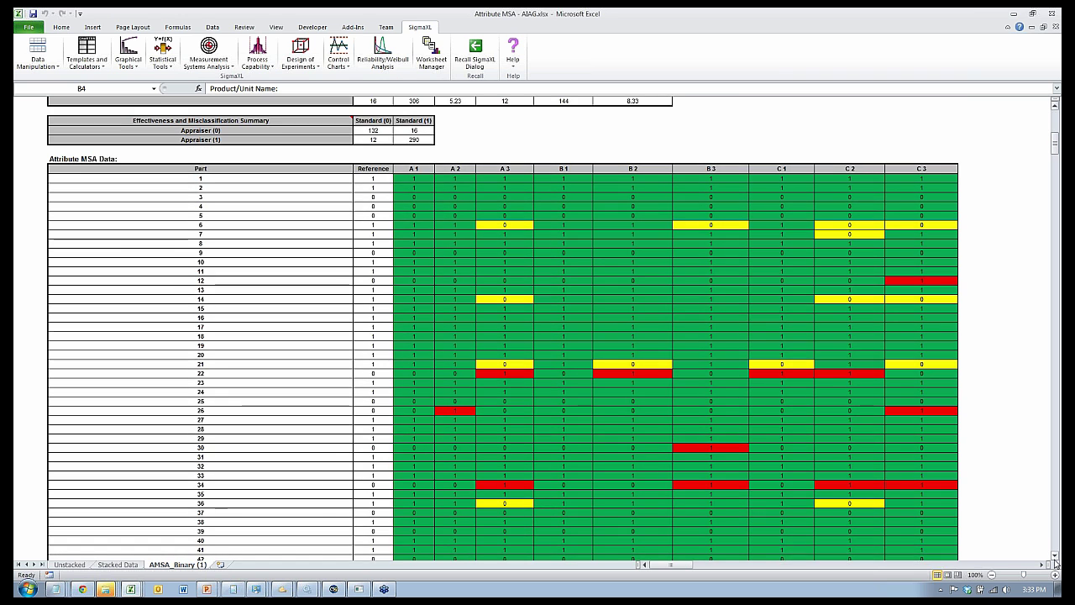
scroll(430, 196, "down", 1)
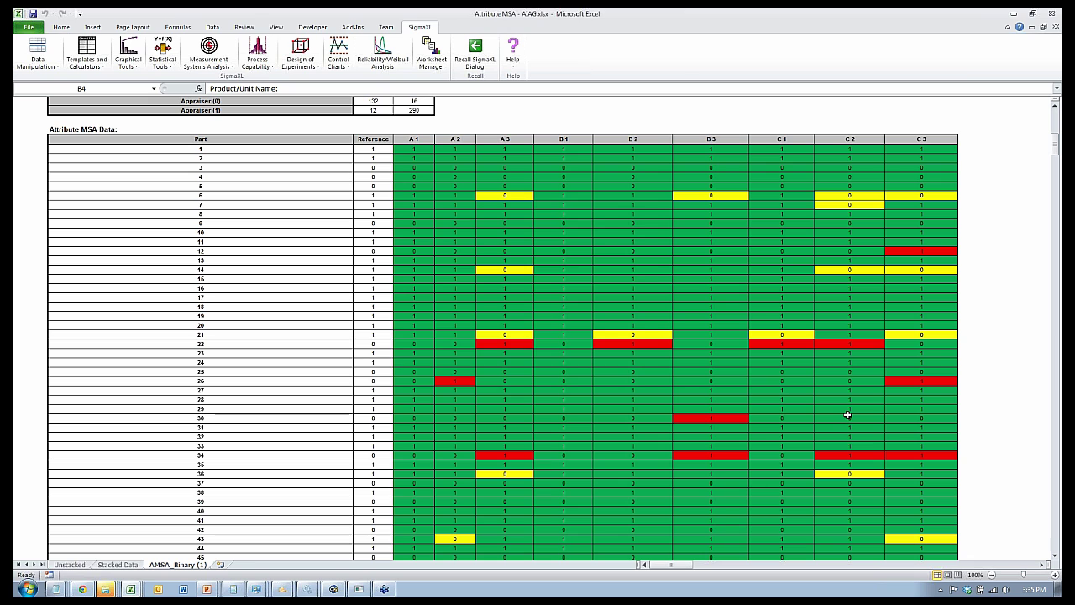
In the Attribute MSA - Ordinal workbook, run Attribute MSA (Ordinal) with Sample No., Appraiser, Assessed Result and Expert Reference as true standard
key("alt+Tab")
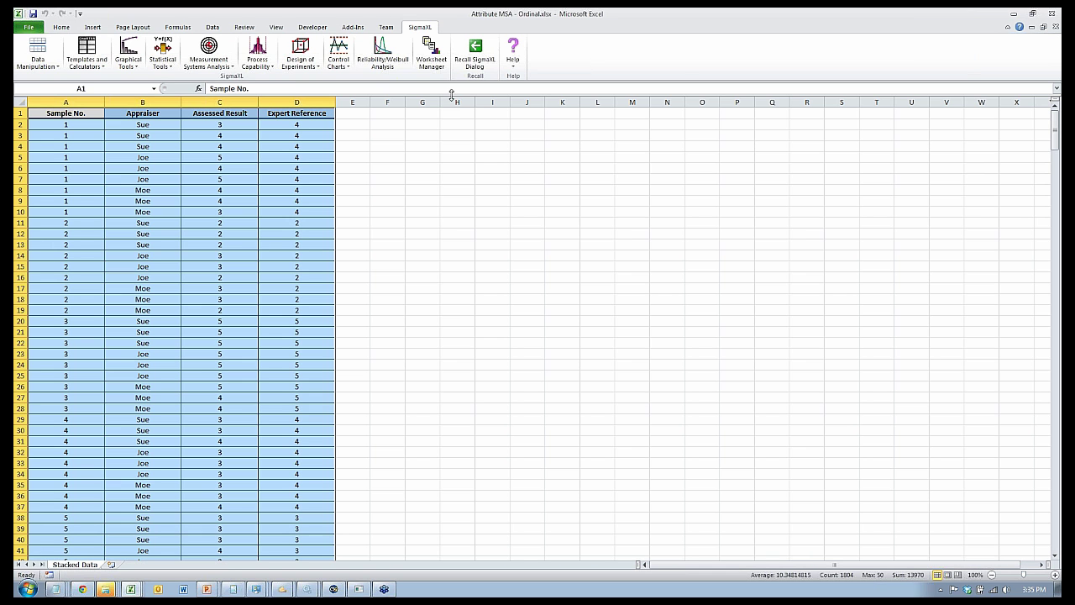
left_click(208, 64)
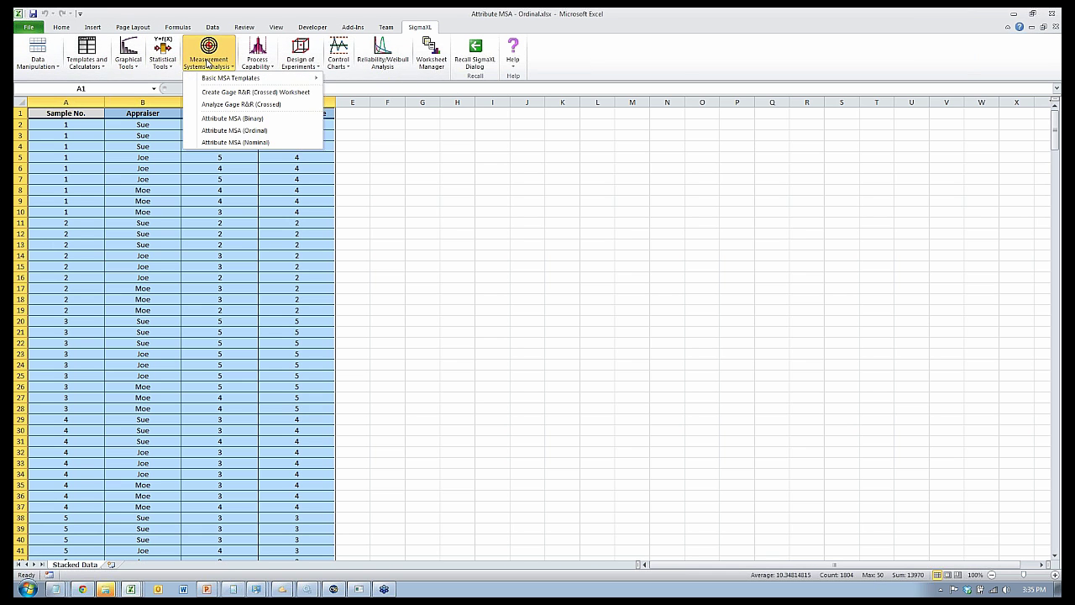
left_click(234, 130)
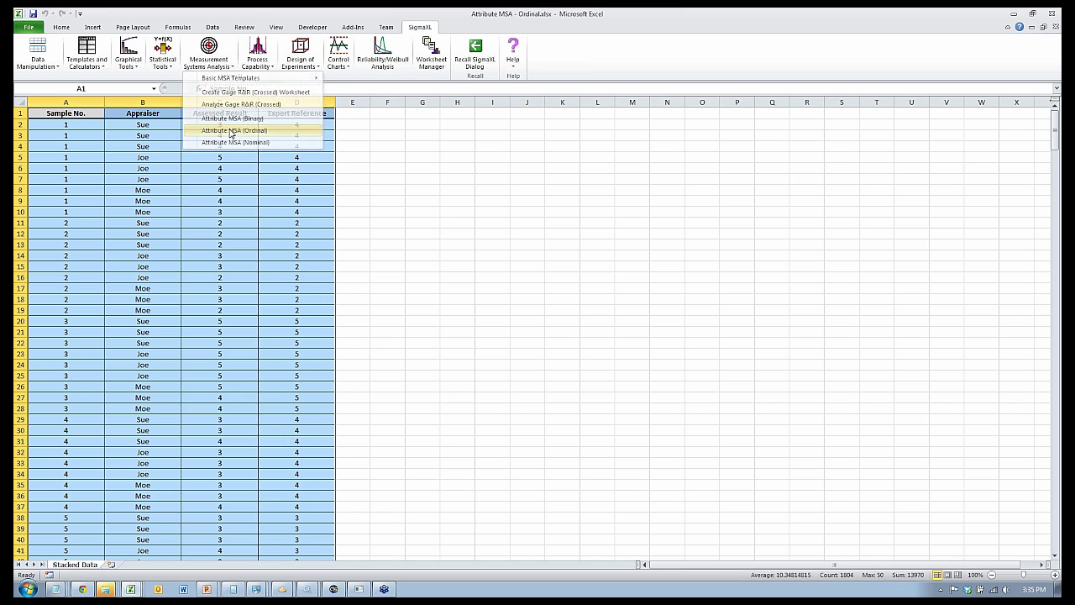
left_click(523, 206)
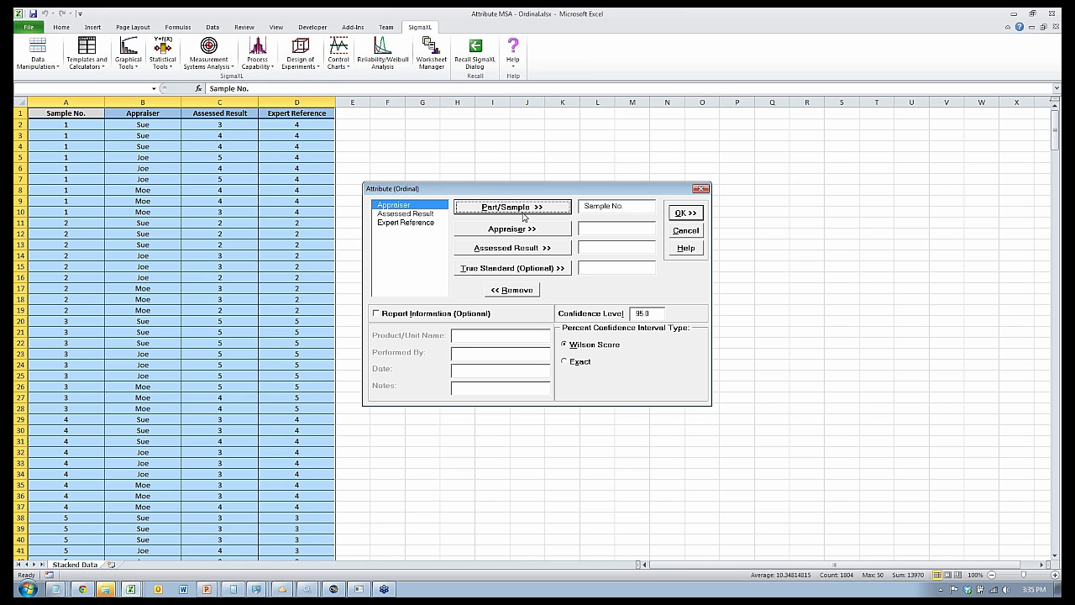
left_click(526, 230)
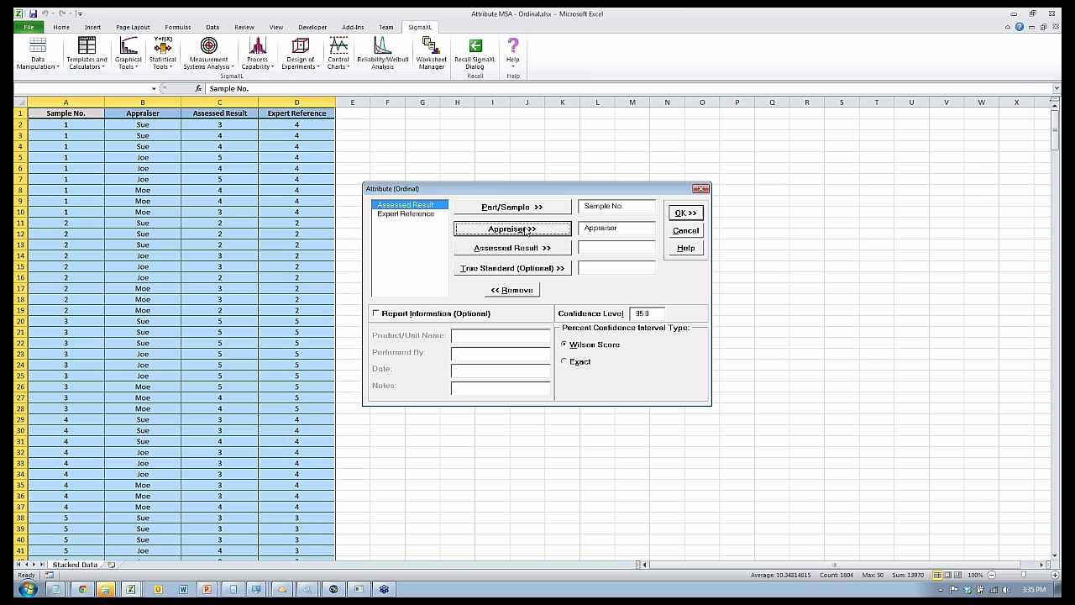
left_click(532, 249)
left_click(532, 269)
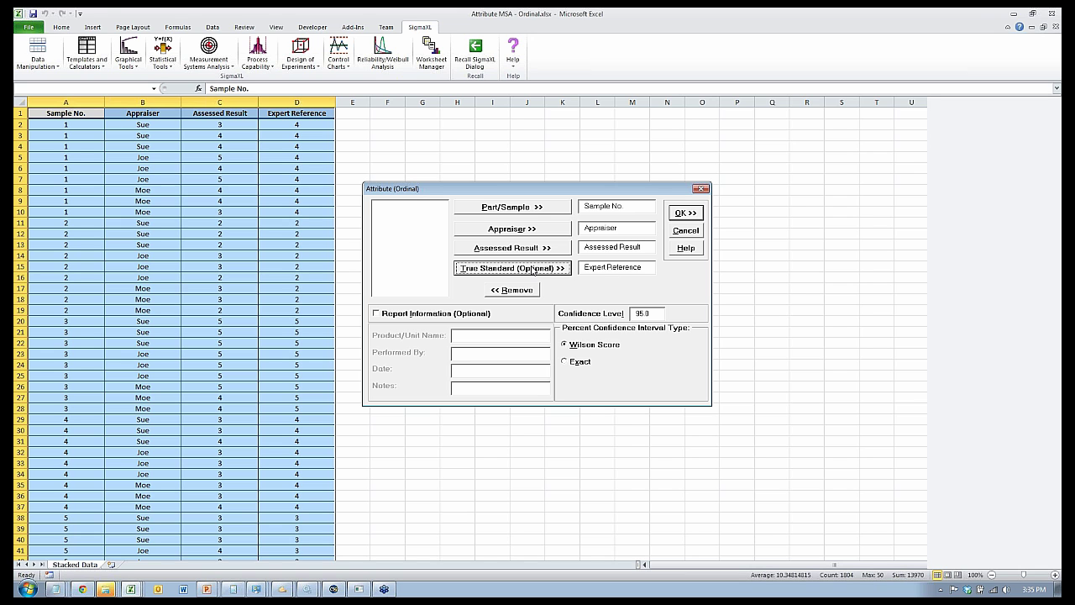
left_click(685, 213)
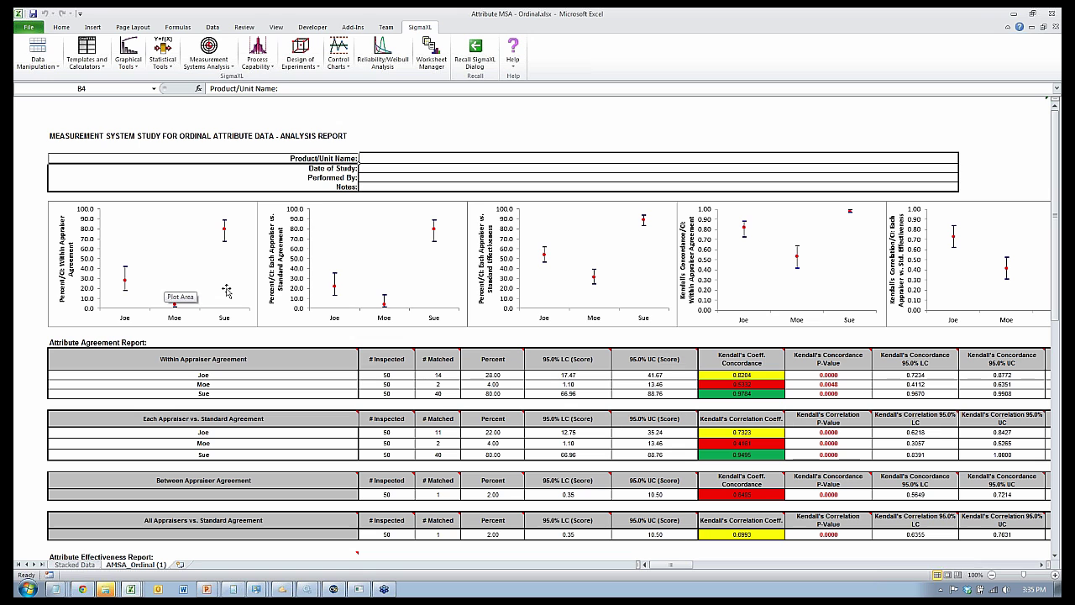
Examine the ordinal report's Kendall agreement and effectiveness tables, the misclassification summary and the colour-coded Attribute MSA Data
scroll(508, 288, "down", 3)
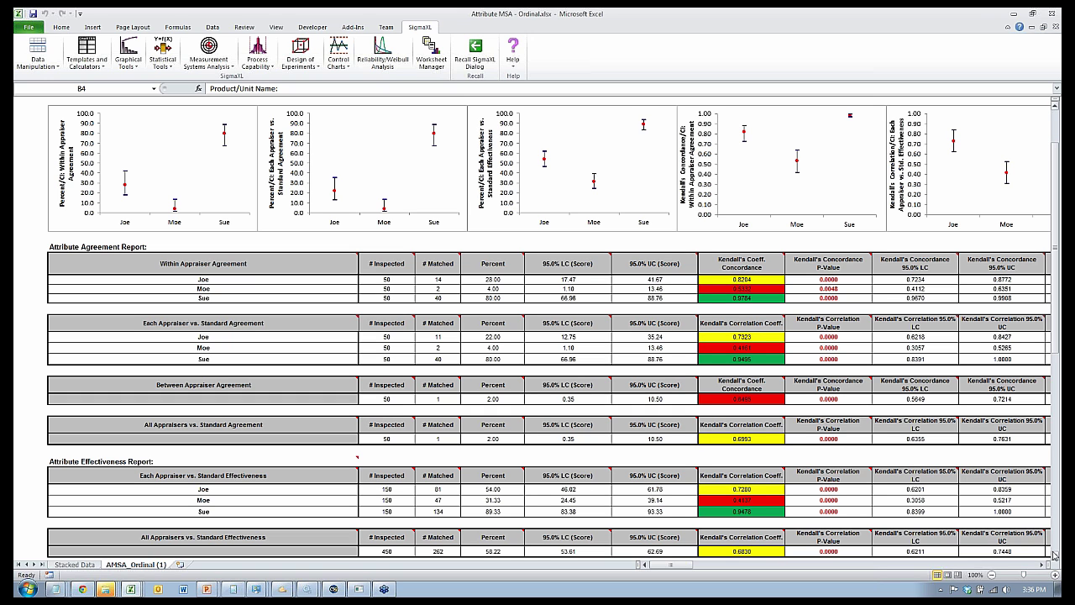
scroll(1055, 556, "down", 4)
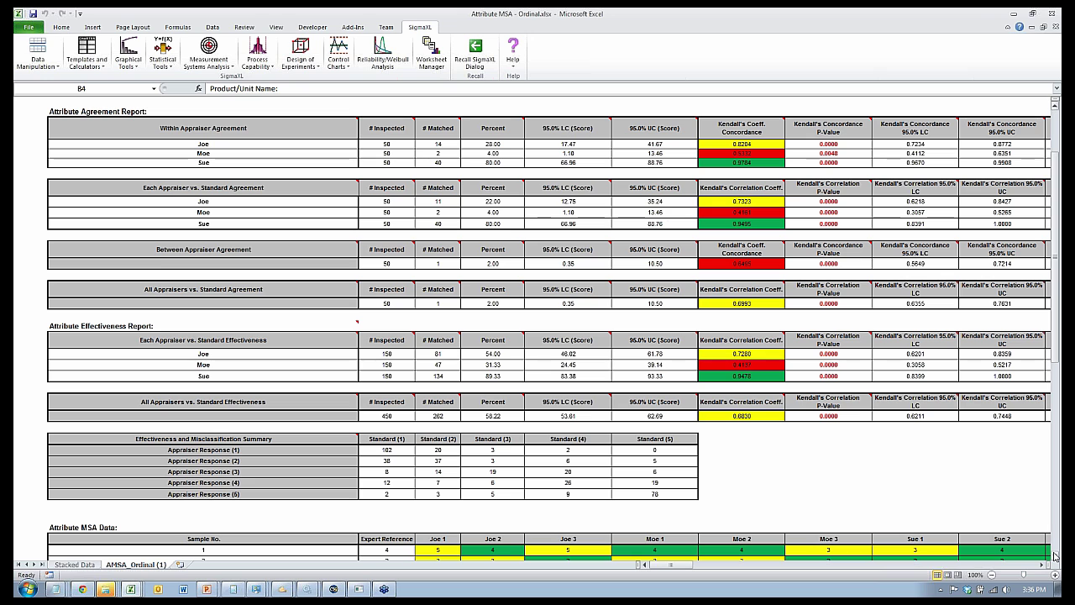
scroll(1055, 556, "down", 6)
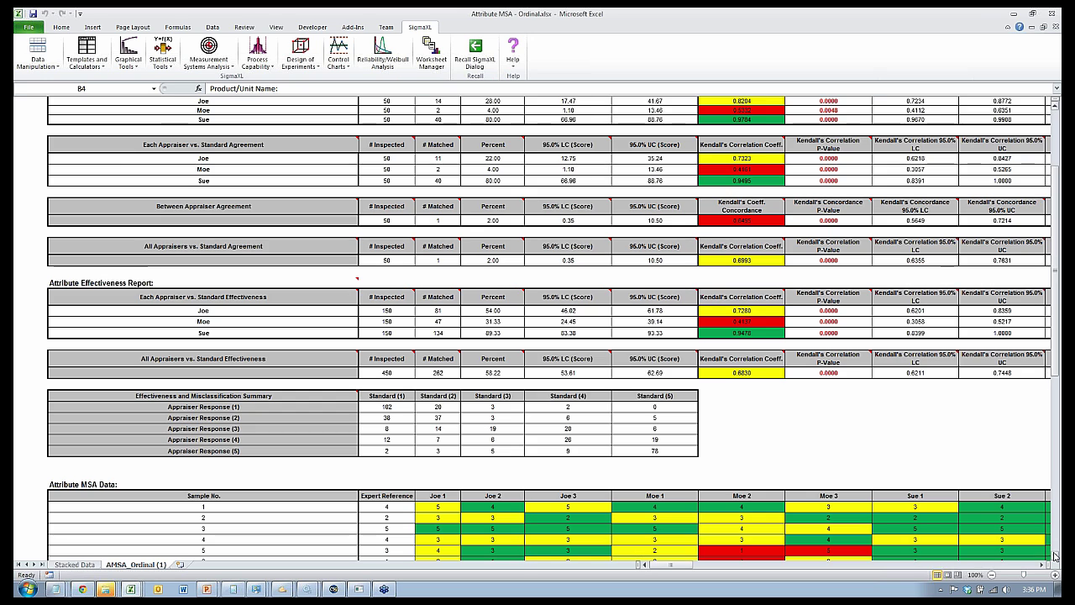
scroll(1055, 557, "down", 2)
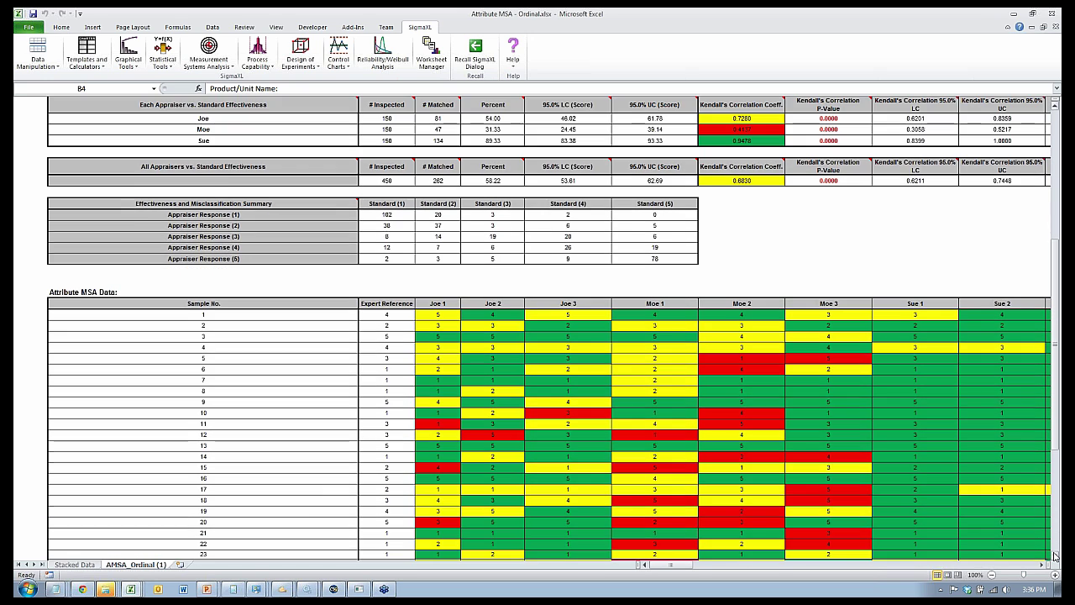
scroll(1055, 557, "down", 2)
scroll(1055, 557, "down", 3)
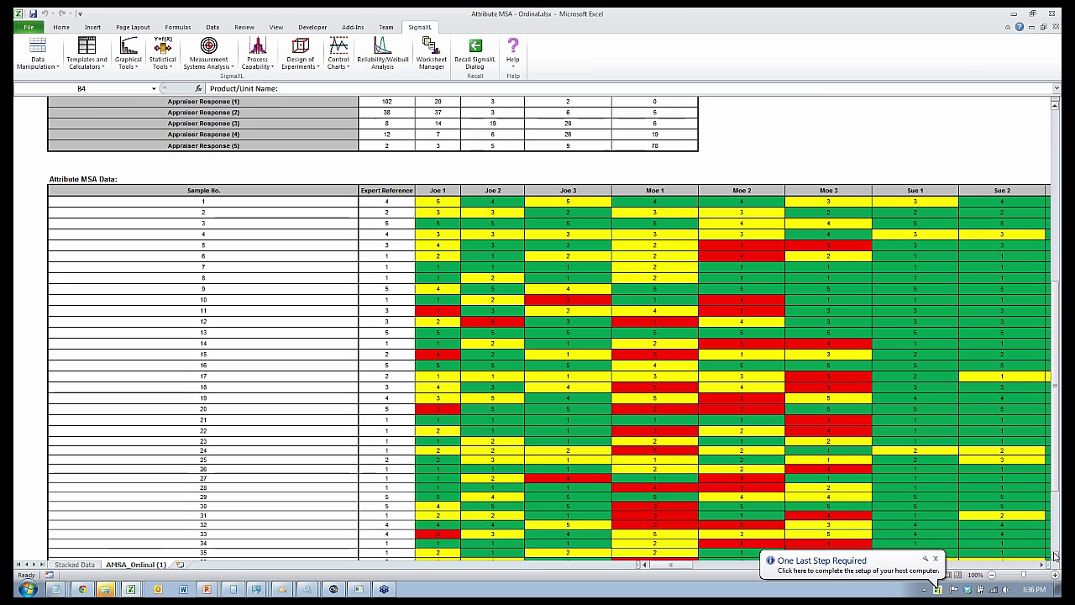
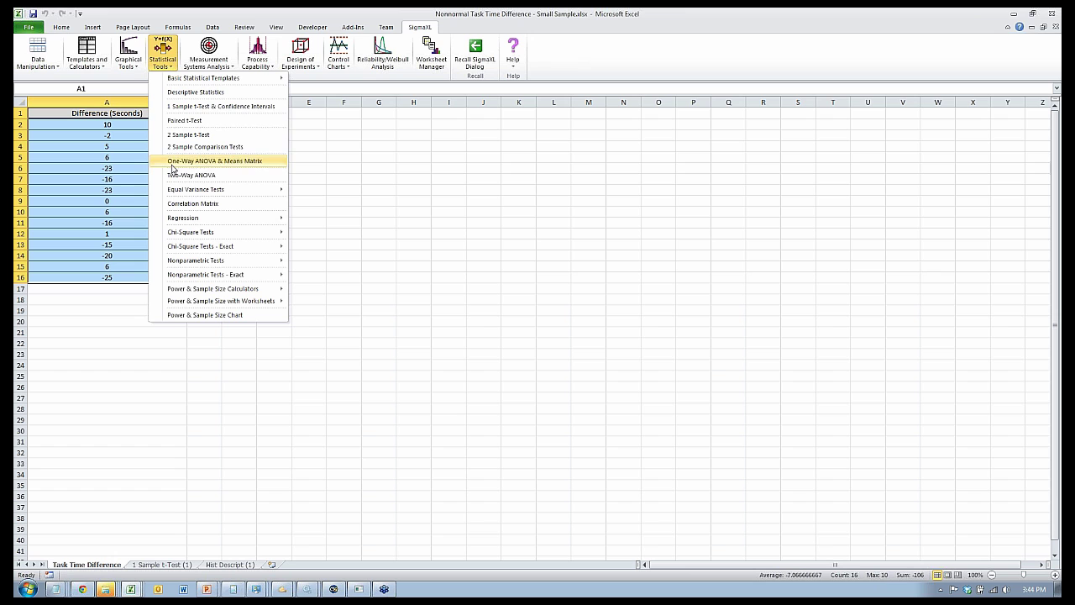
Run a 1 Sample Wilcoxon test on Difference (Seconds) in stacked column format, with H0 median 0 and Ha Less Than
mouse_move(215, 268)
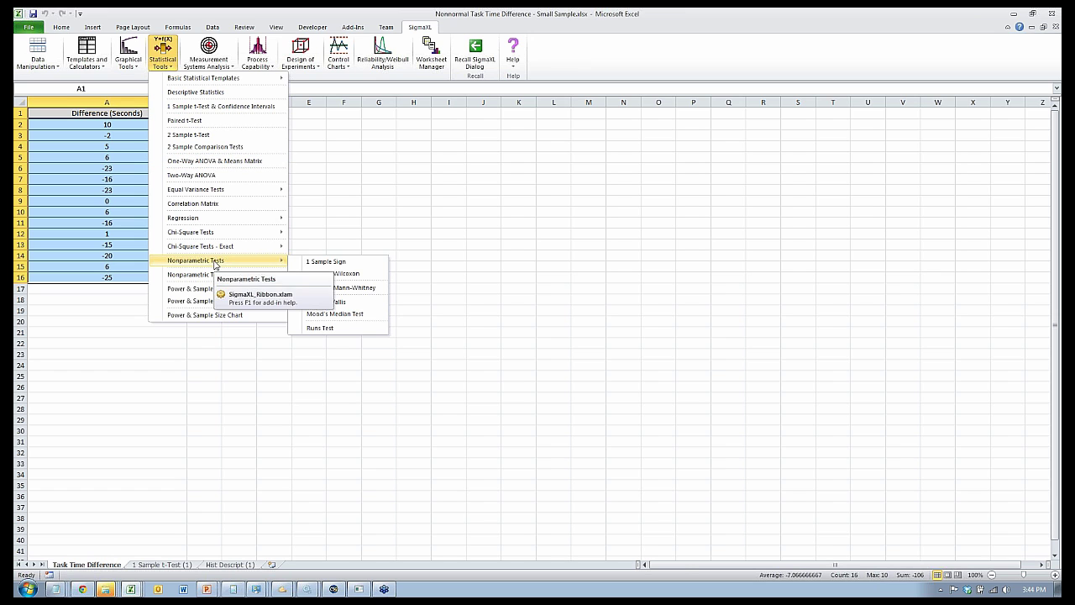
left_click(337, 274)
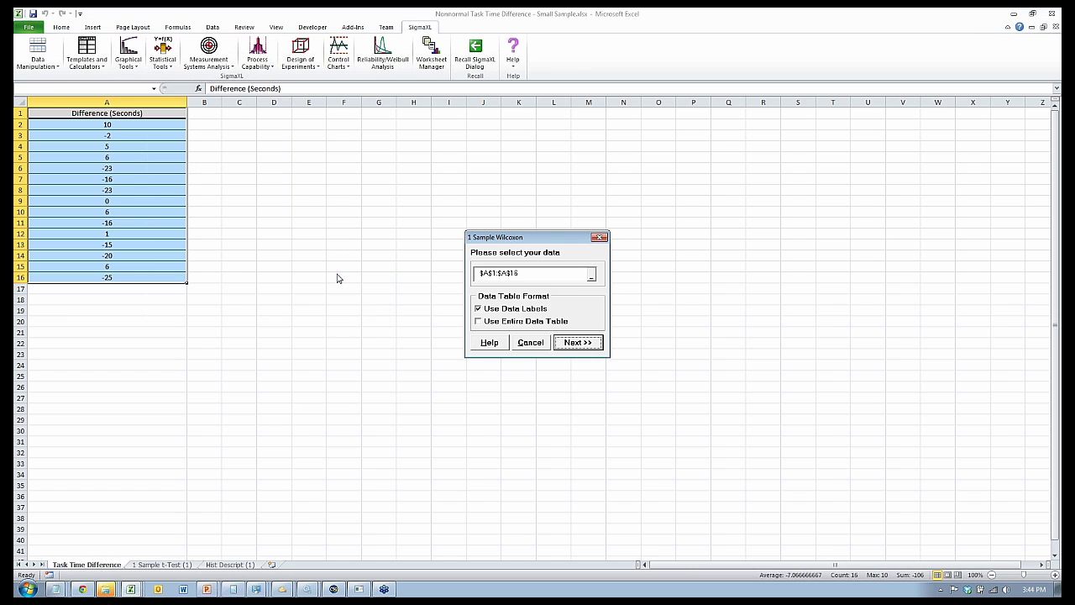
left_click(576, 342)
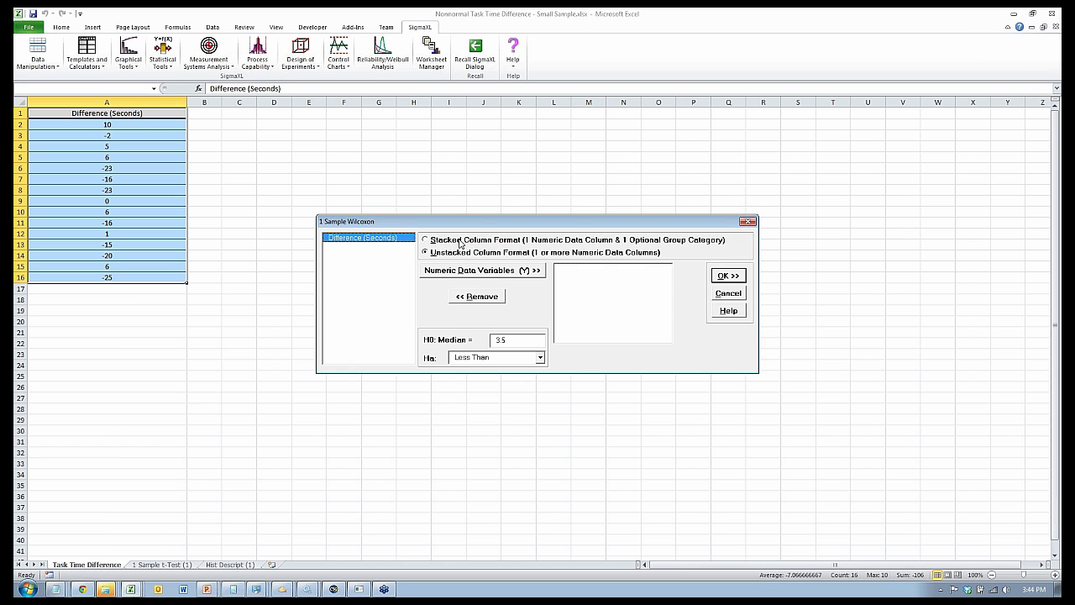
left_click(460, 241)
type("0")
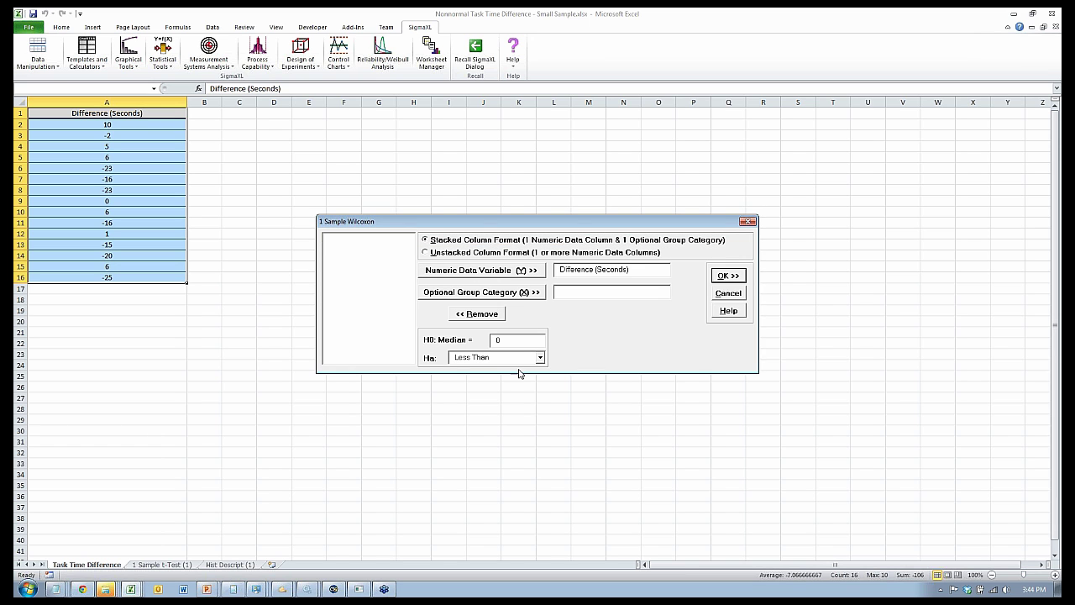
left_click(540, 358)
left_click(540, 359)
left_click(727, 275)
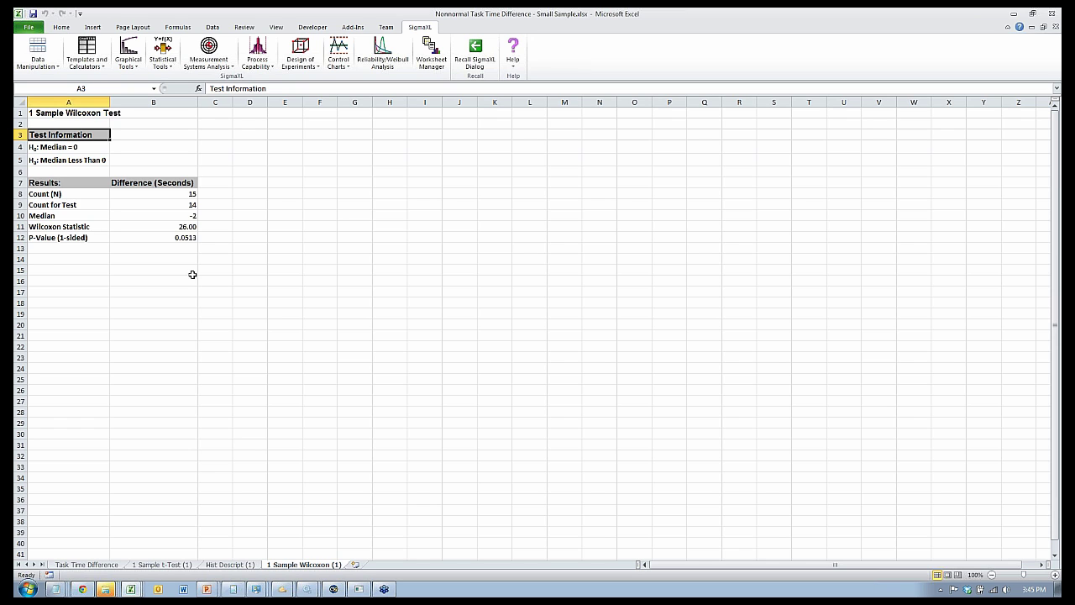
Run the exact 1 Sample Wilcoxon test on the Task Time Difference data with H0 median 0 and Ha Less Than
left_click(74, 564)
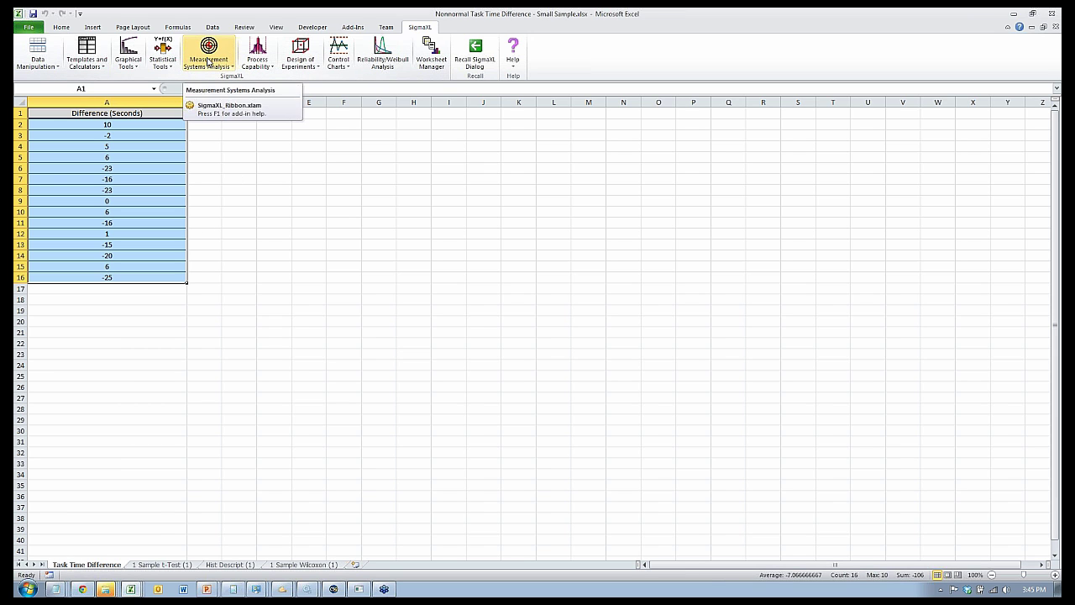
left_click(163, 54)
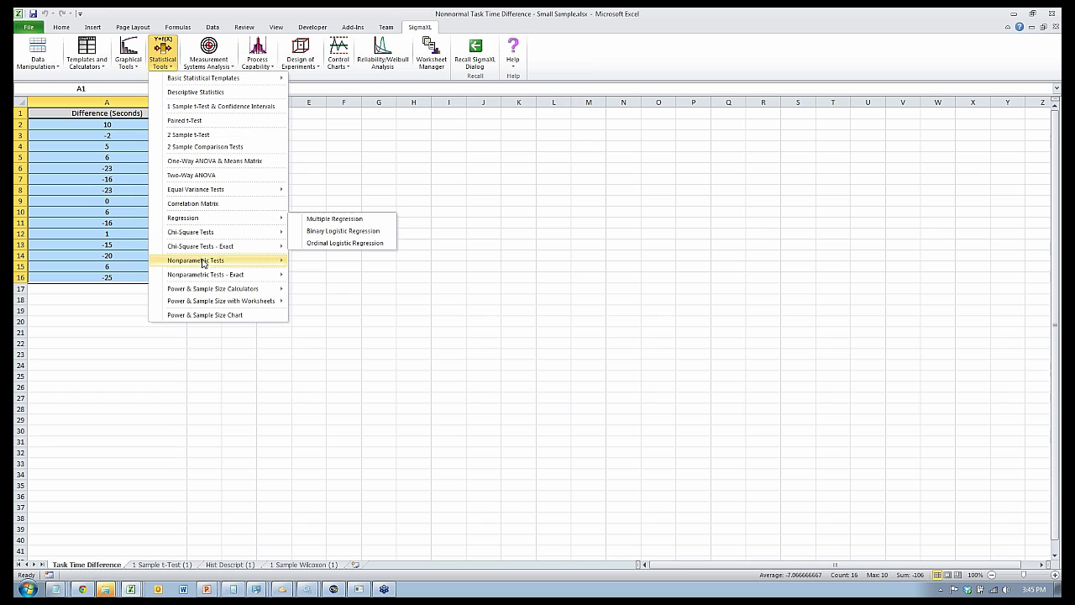
mouse_move(204, 276)
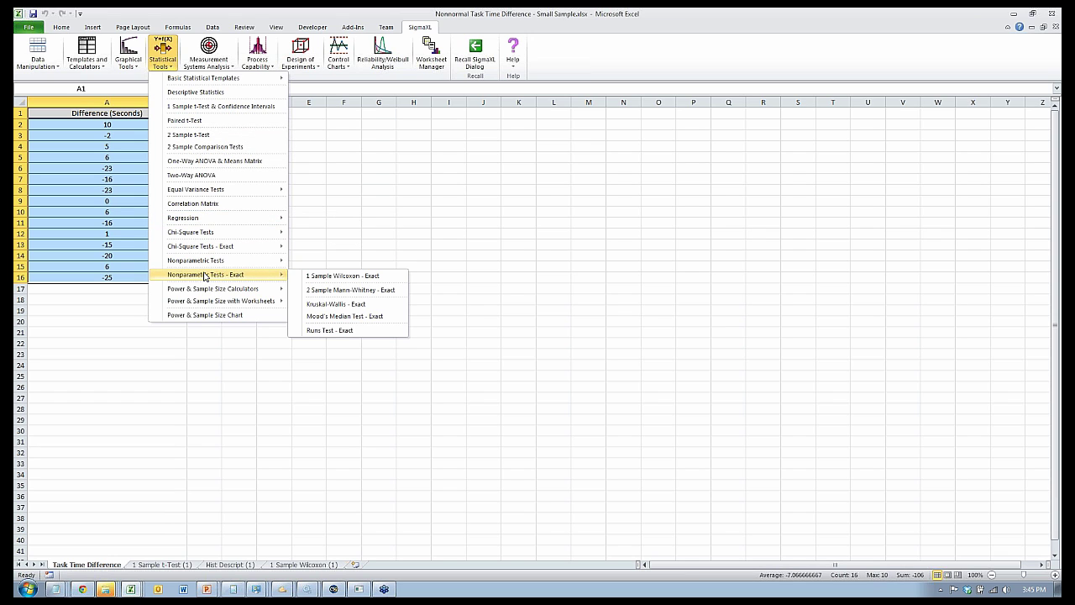
left_click(334, 278)
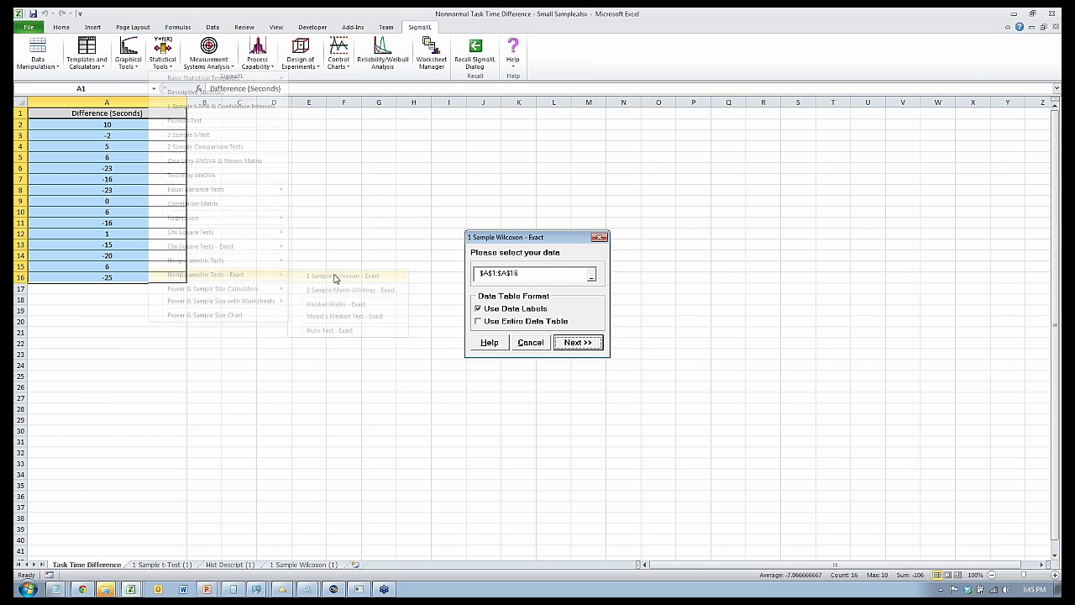
left_click(574, 344)
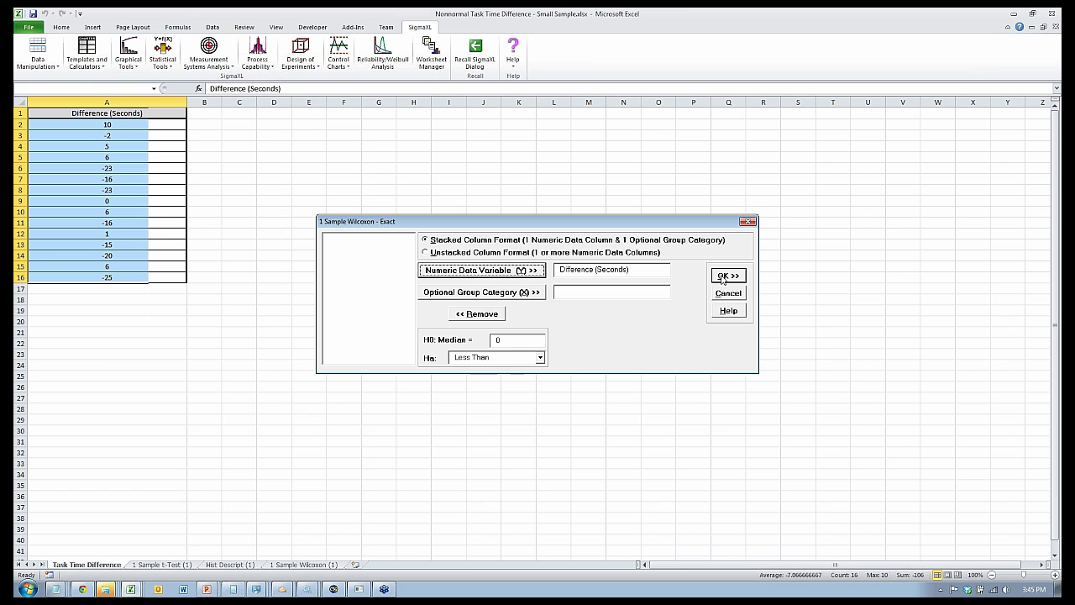
left_click(727, 276)
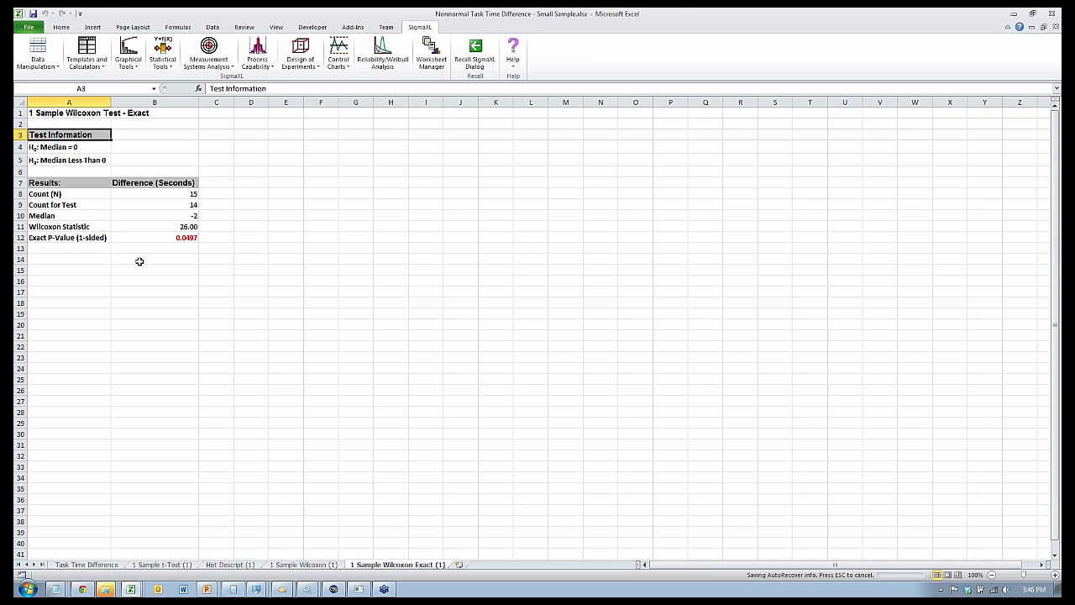
Switch to the Oral_Lesions.xlsx workbook
key("alt+Tab")
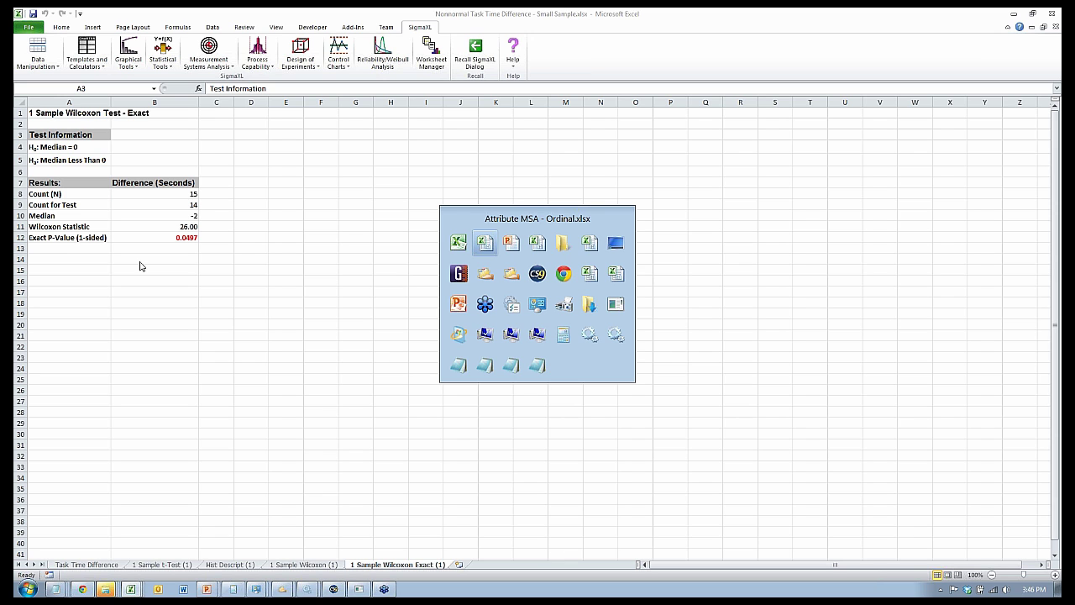
key("Tab")
key("Tab")
key("Tab")
key("Tab")
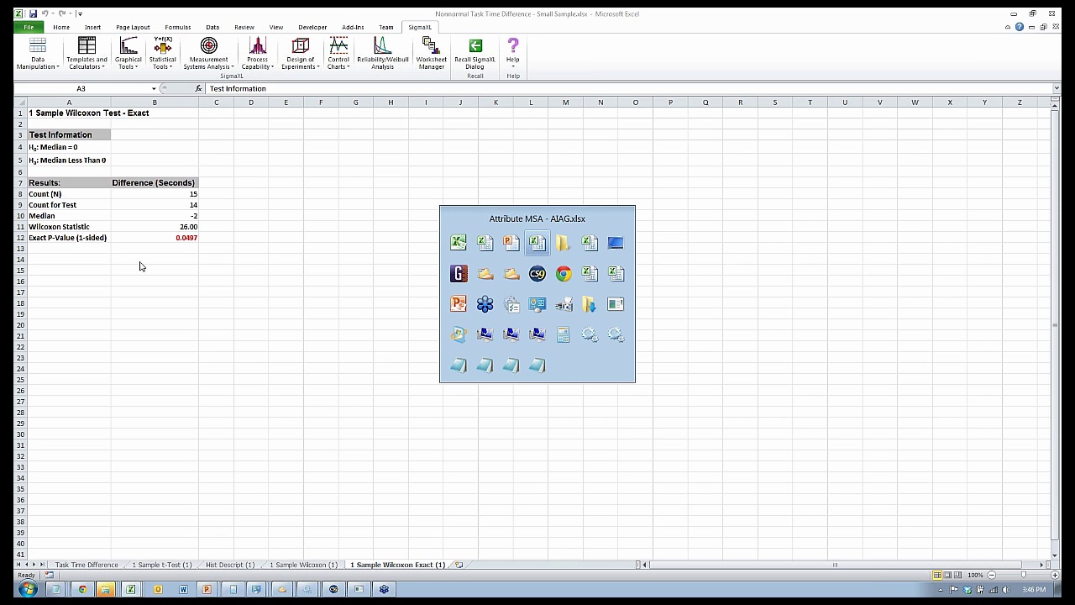
key("Tab")
key("Tab")
key("Tab")
key("Tab")
key("Tab")
key("Tab")
key("Tab")
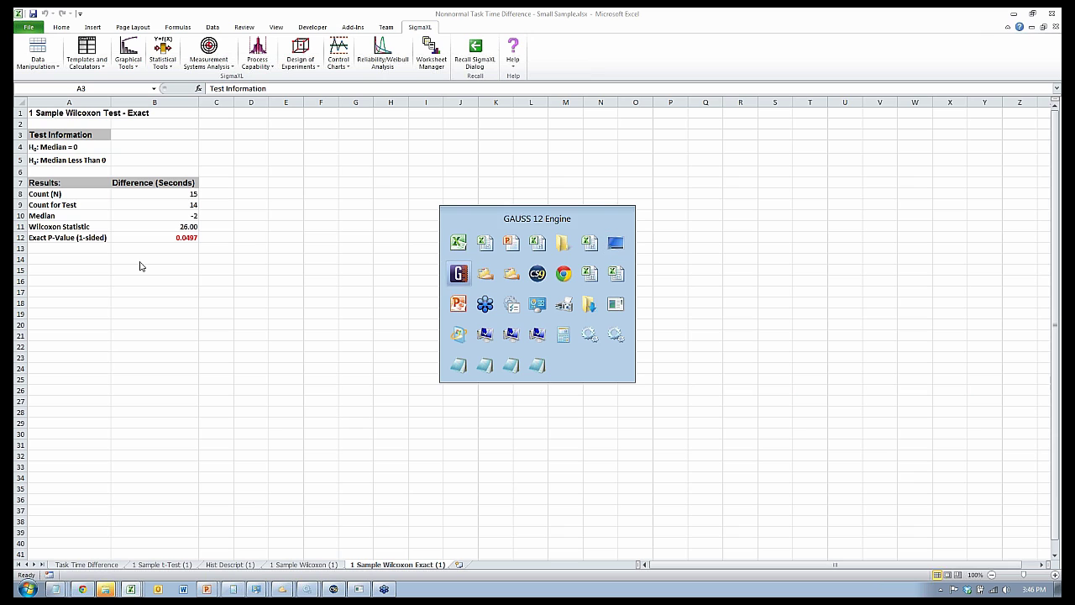
key("Tab")
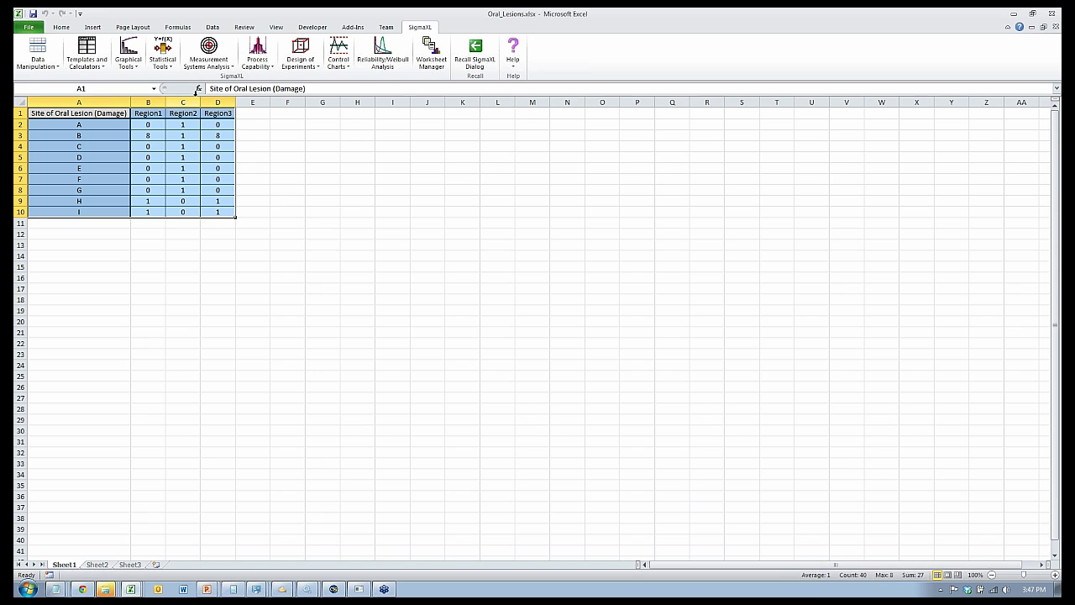
Run the Fisher's Exact chi-square test for two-way table data on A1:D10, using Exact with a 60-second time limit
left_click(158, 63)
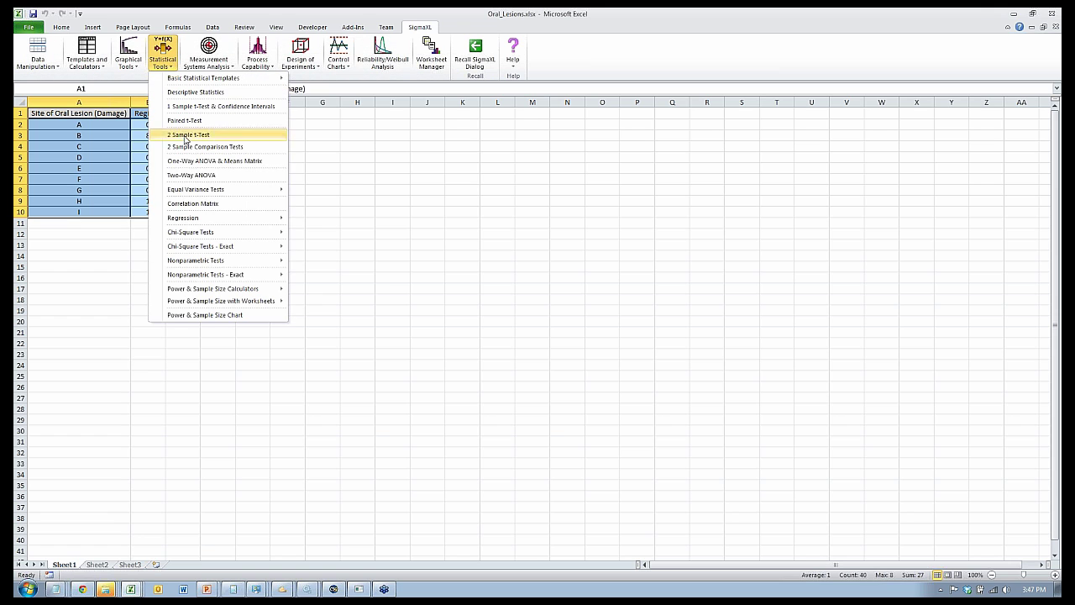
mouse_move(202, 247)
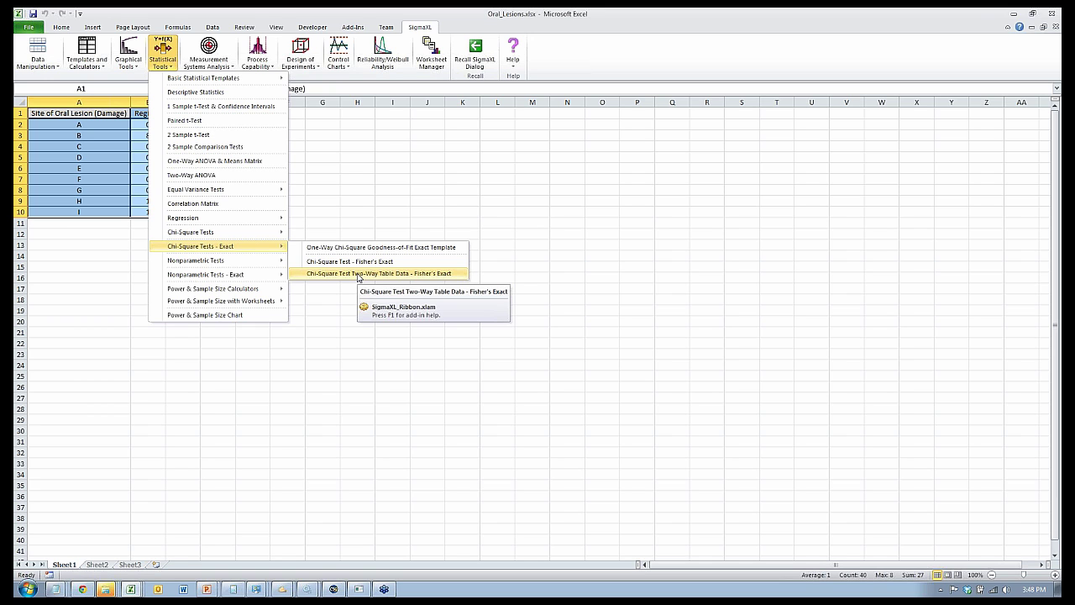
left_click(359, 275)
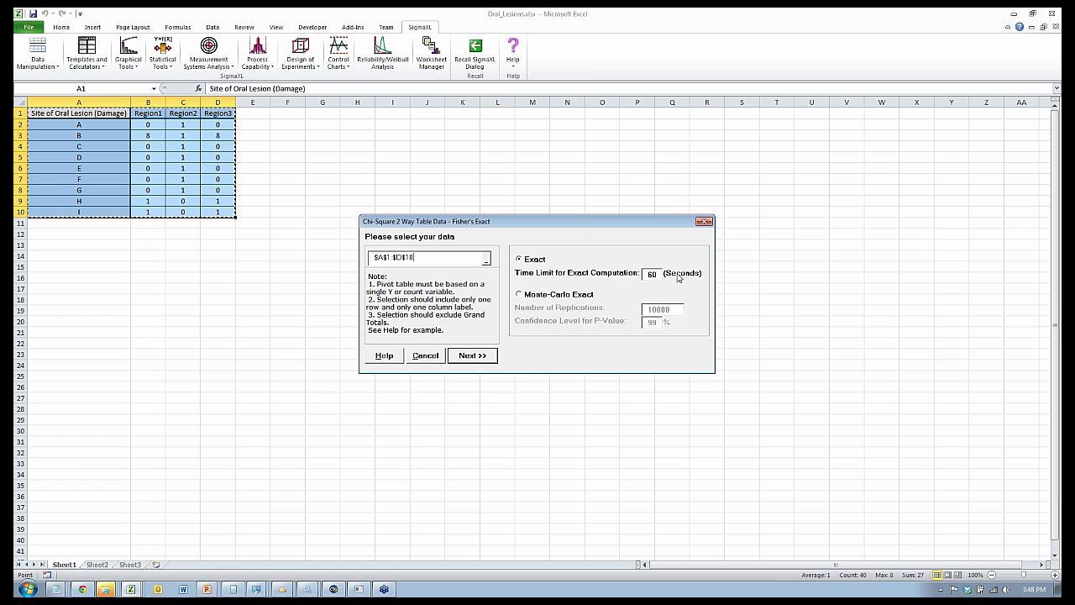
left_click(481, 356)
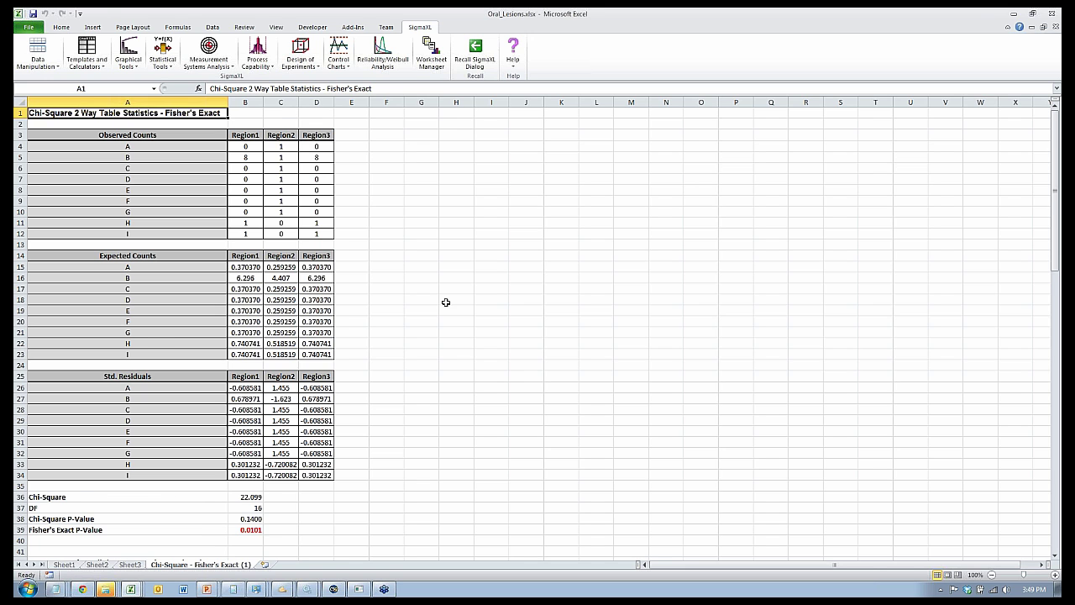
Examine the chi-square p-value and the Fisher's Exact p-value beneath the residuals table on the Fisher's Exact results sheet
scroll(445, 303, "down", 1)
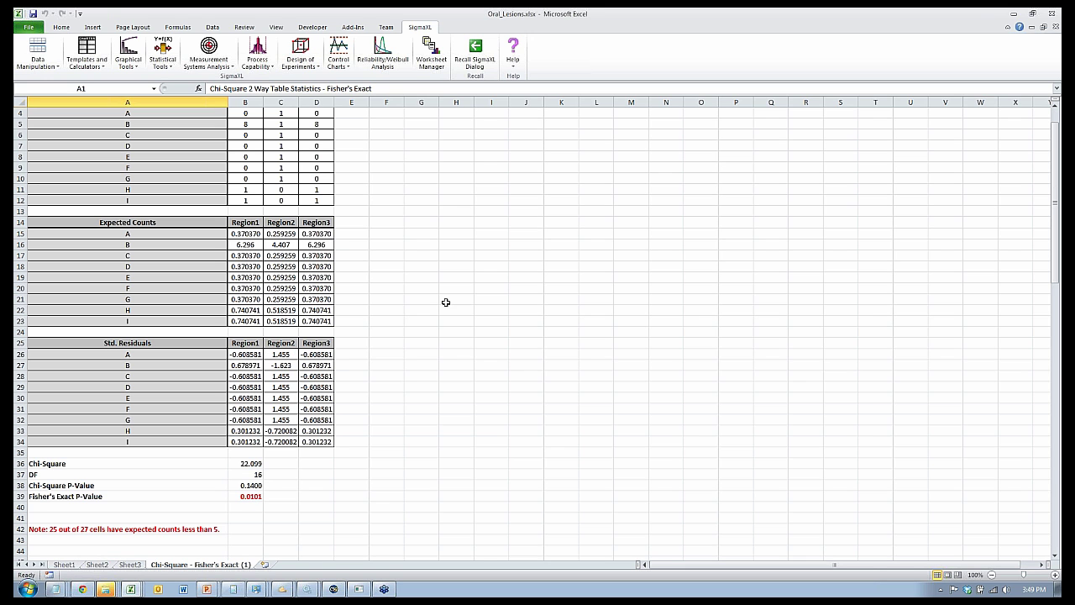
left_click(236, 485)
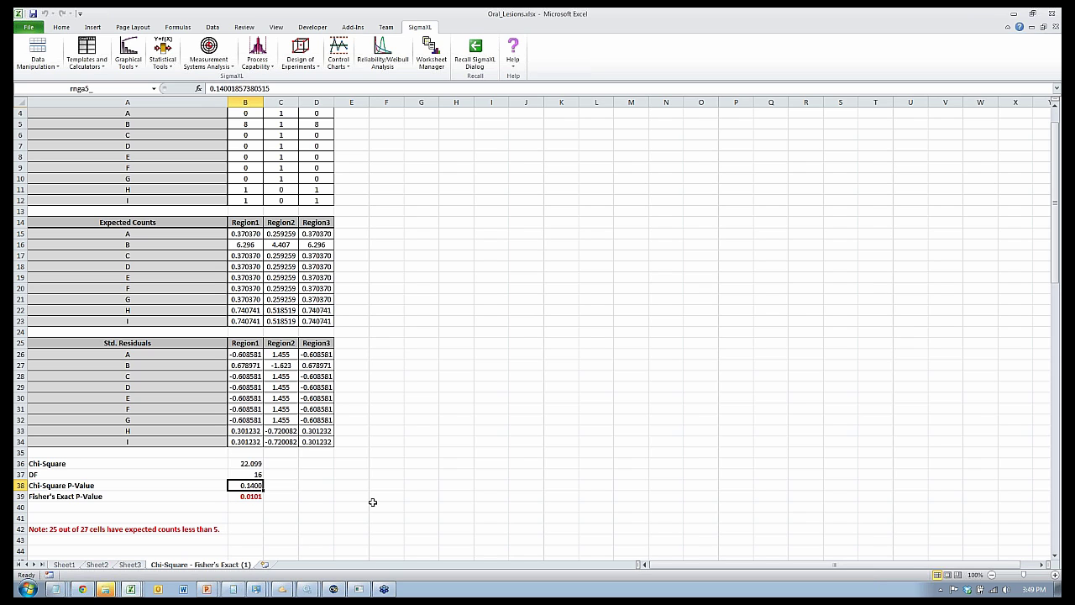
key("Down")
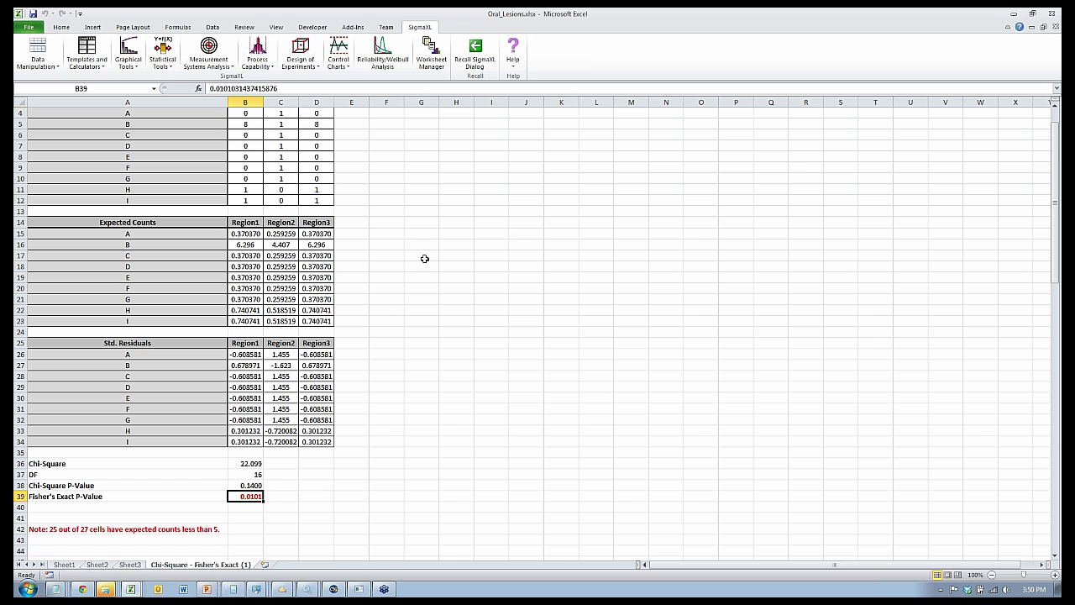
Rerun Fisher's Exact on A1:D10 with Monte-Carlo Exact, 10000 replications and 99% confidence level, and view the p-value results
left_click(475, 52)
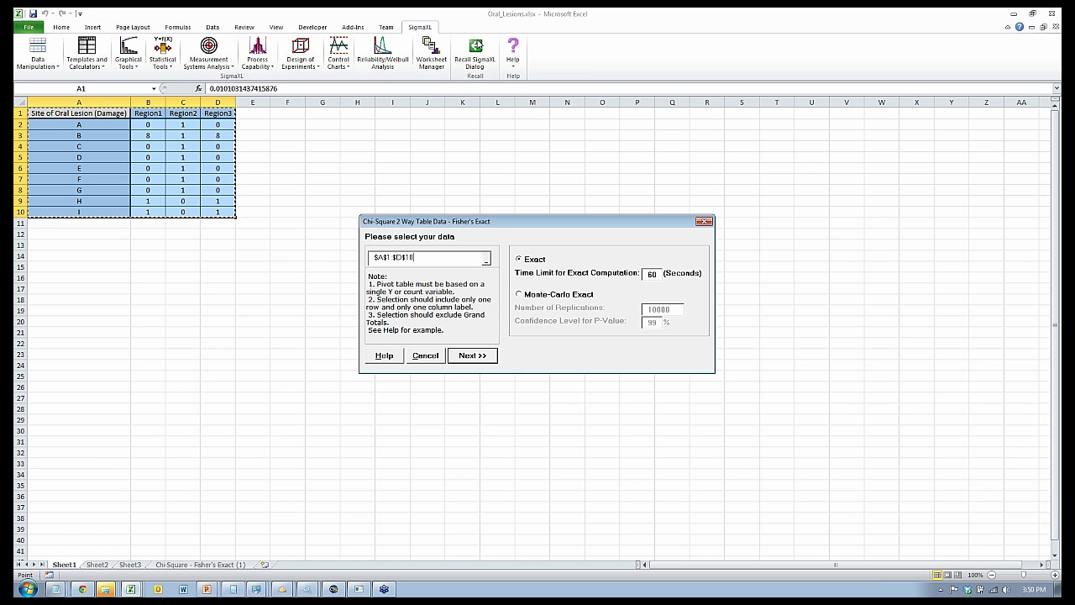
left_click(520, 295)
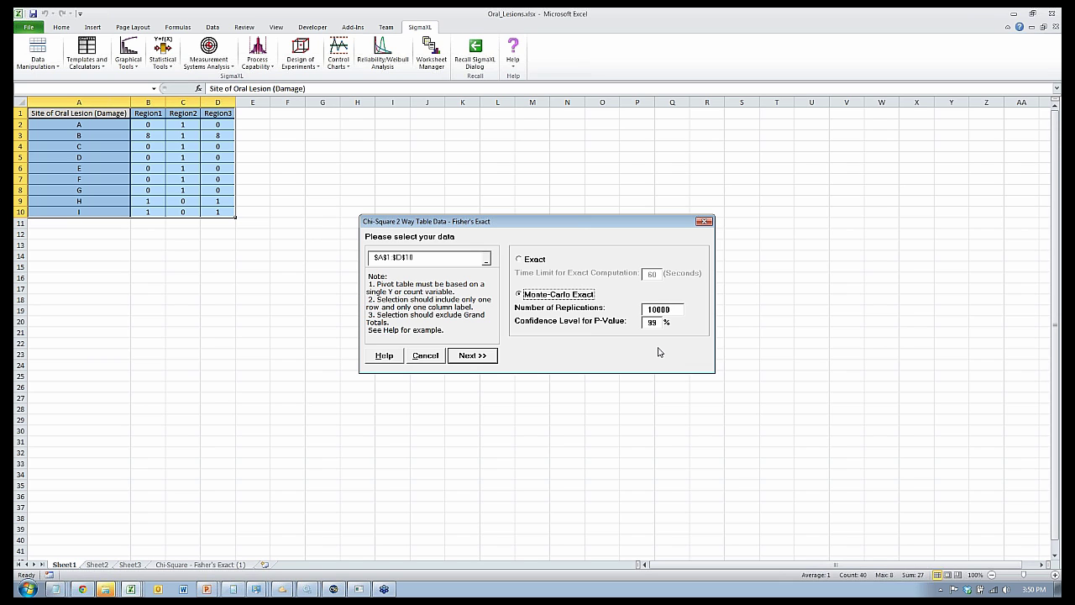
left_click(472, 355)
scroll(420, 404, "down", 2)
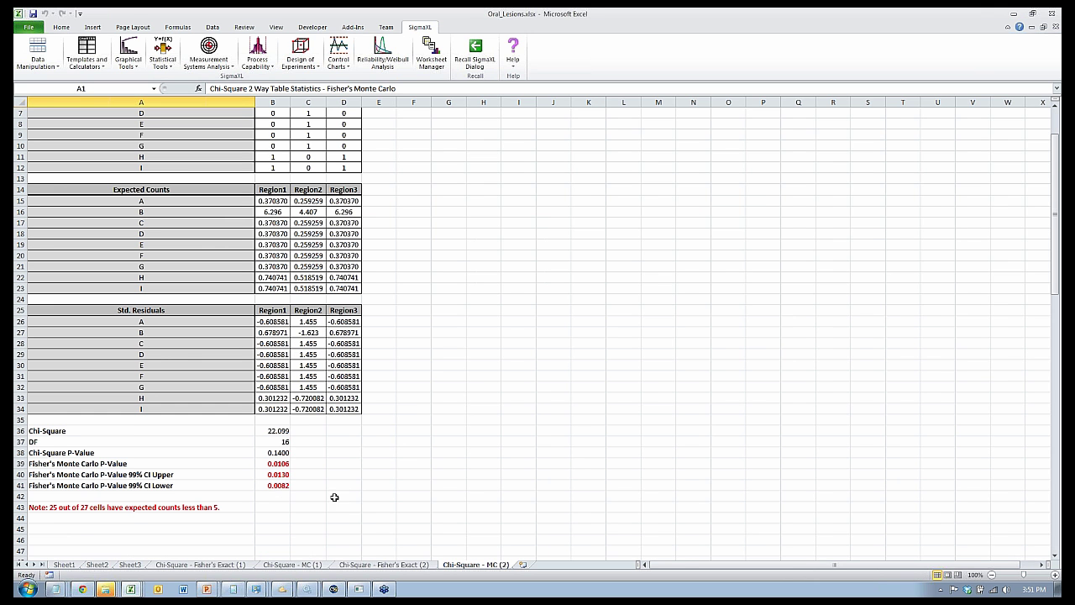